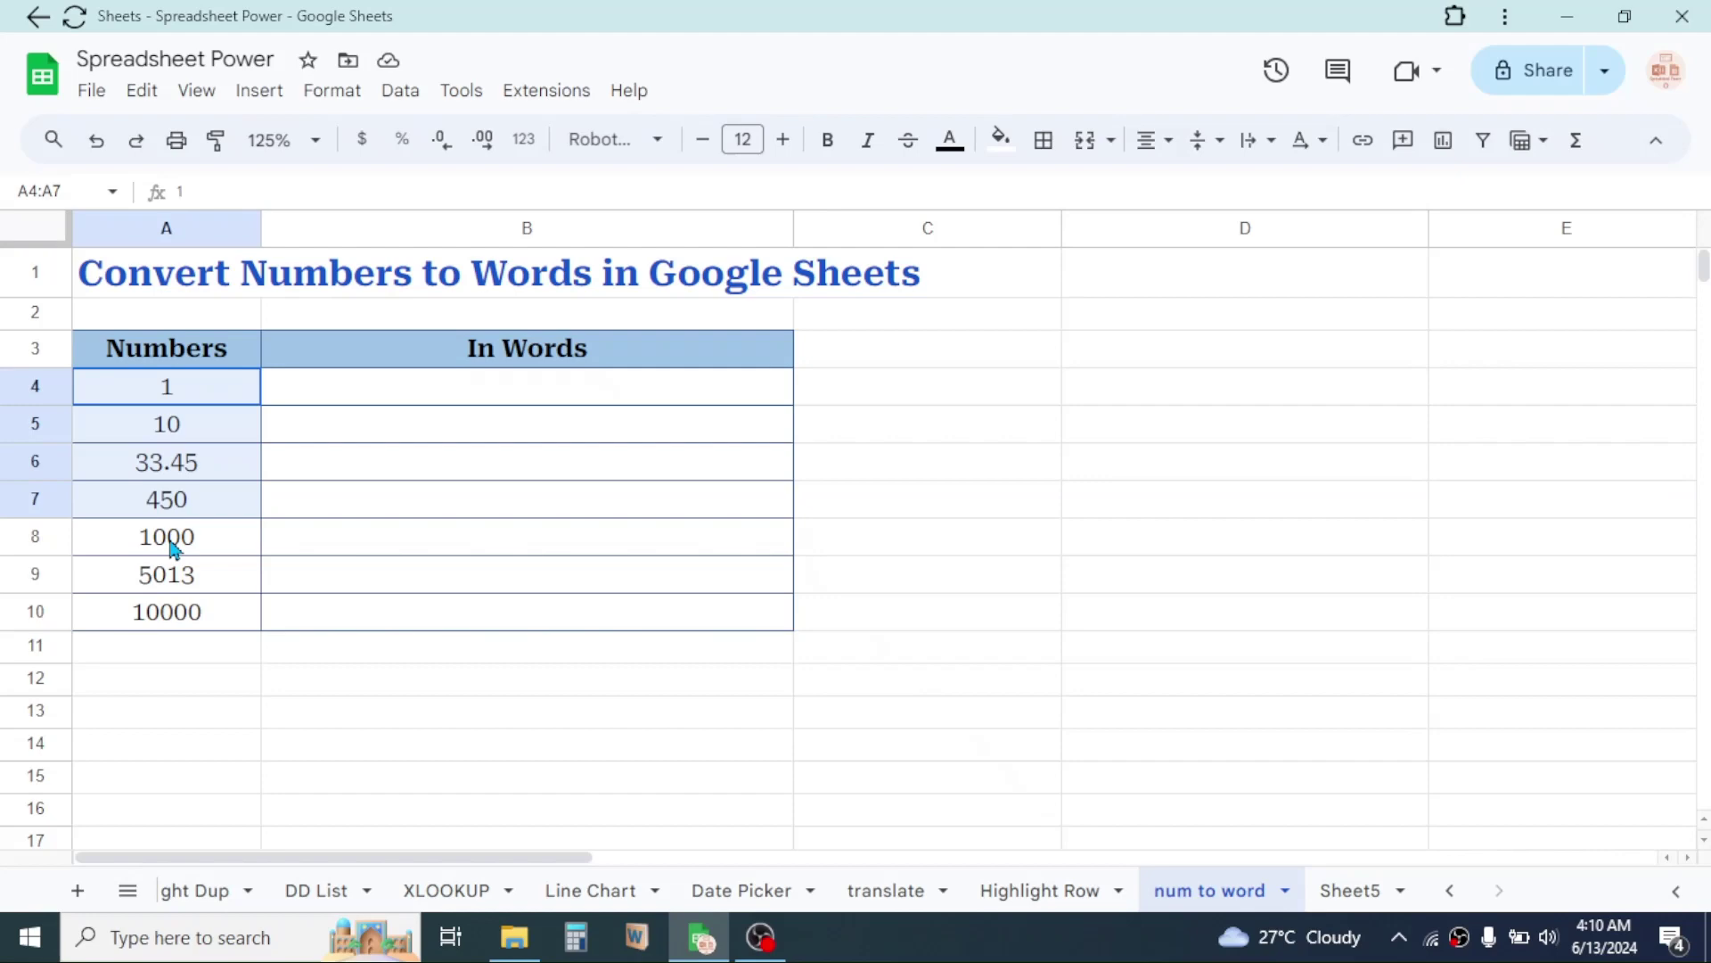
Step: Select the numbers in A4:A10 and cell B4, then open Extensions > Add-ons > Get add-ons
{"action": "left_click_drag", "start_coordinate": [188, 386], "coordinate": [171, 612]}
{"action": "left_click", "coordinate": [535, 390]}
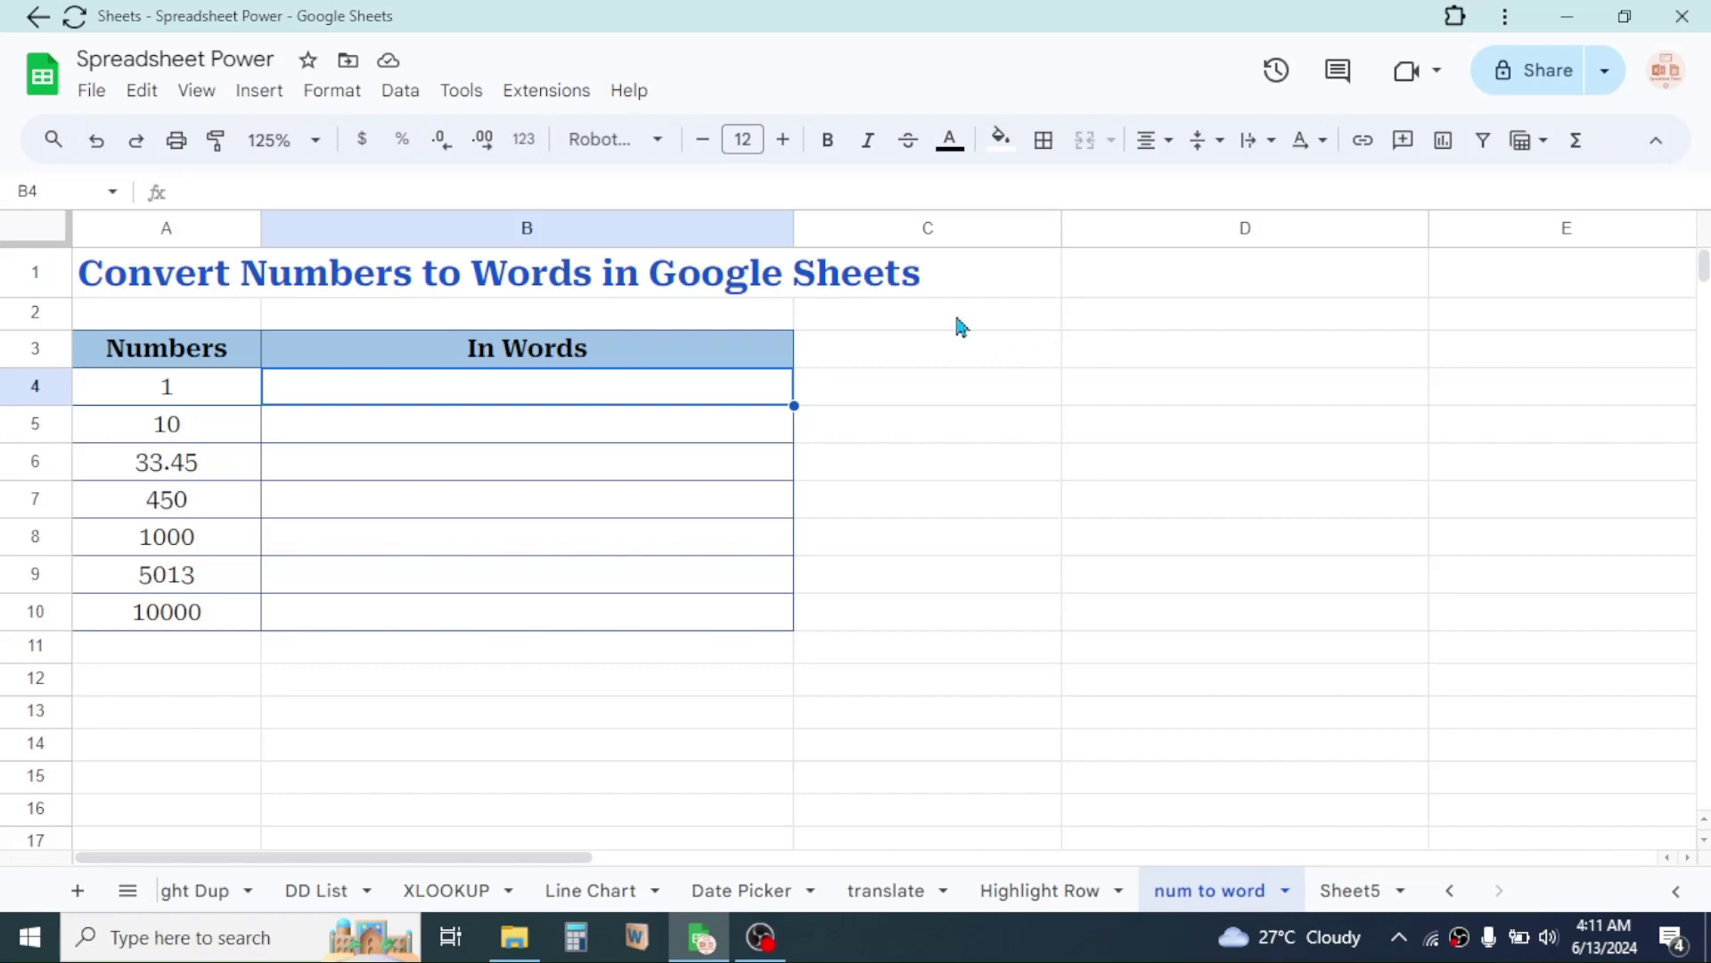
{"action": "left_click", "coordinate": [545, 93]}
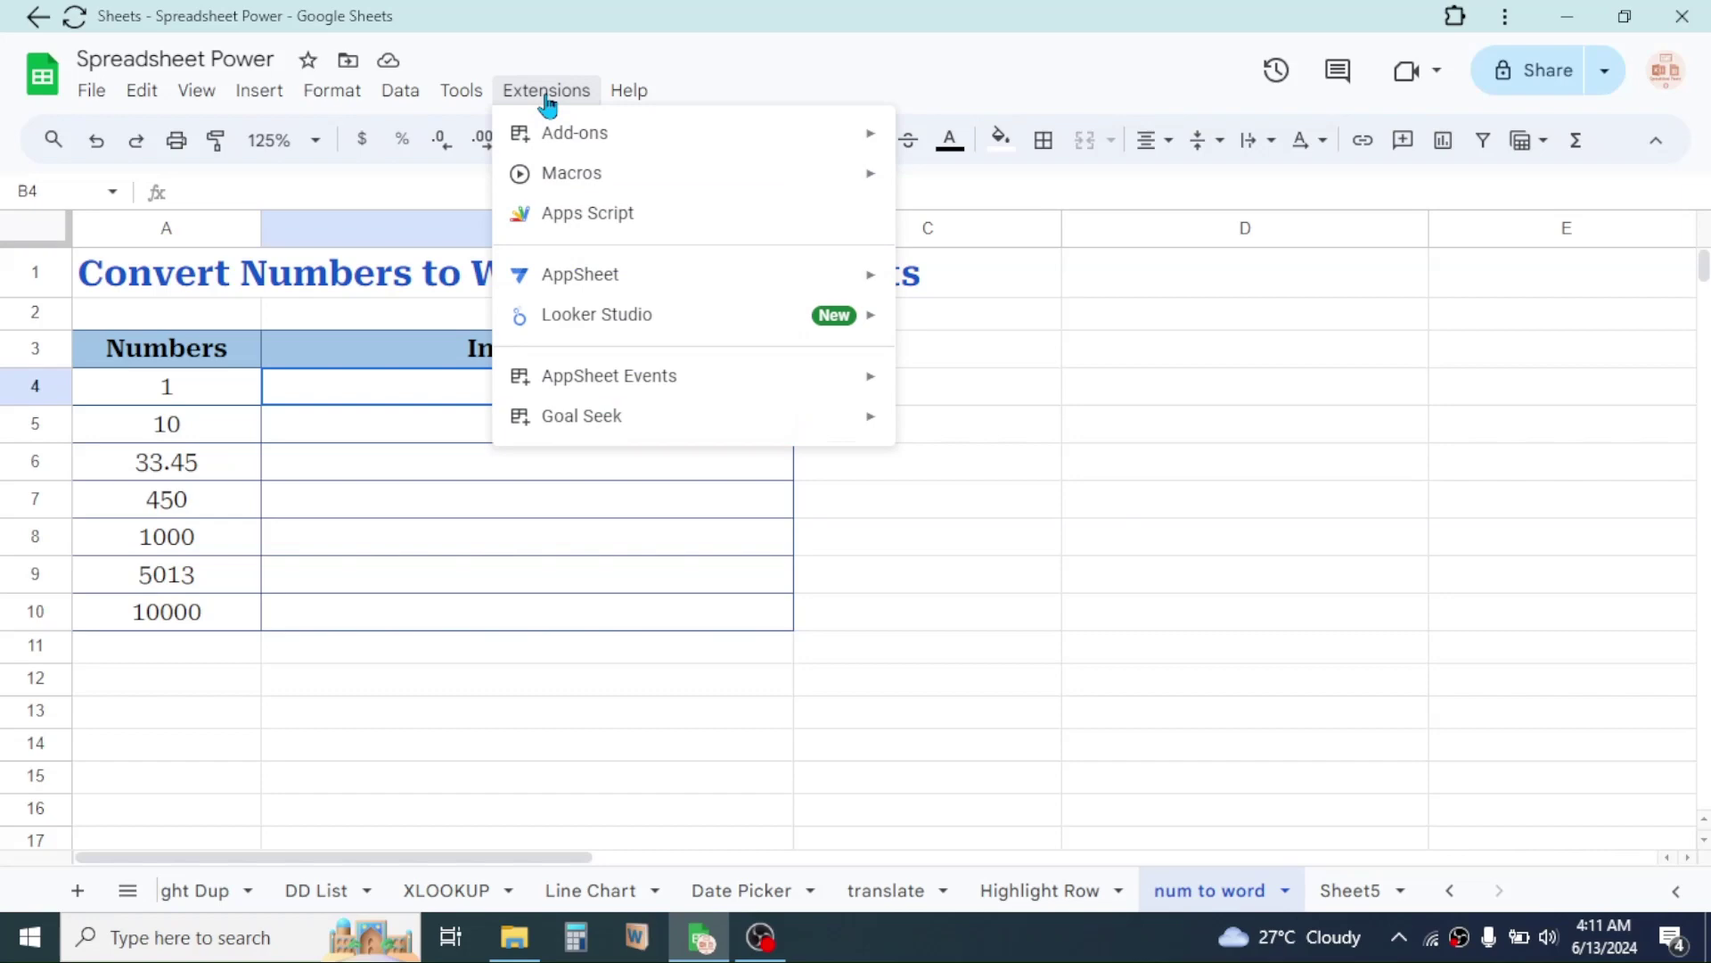
{"action": "mouse_move", "coordinate": [574, 133]}
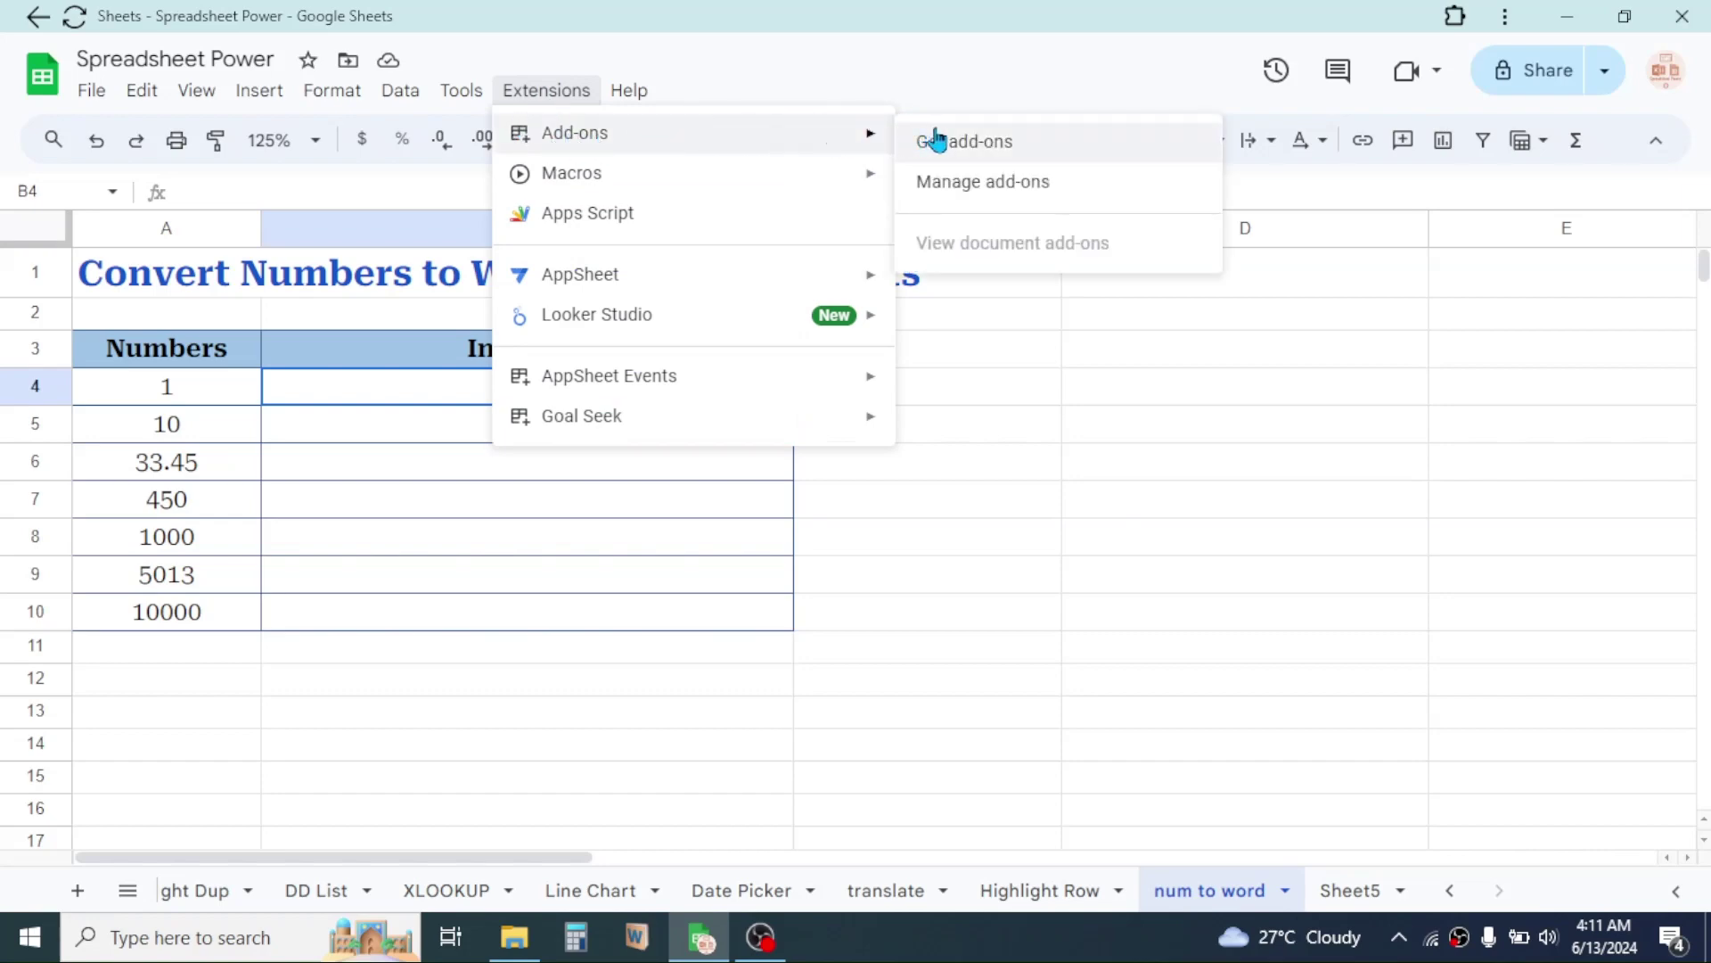
{"action": "left_click", "coordinate": [1005, 147]}
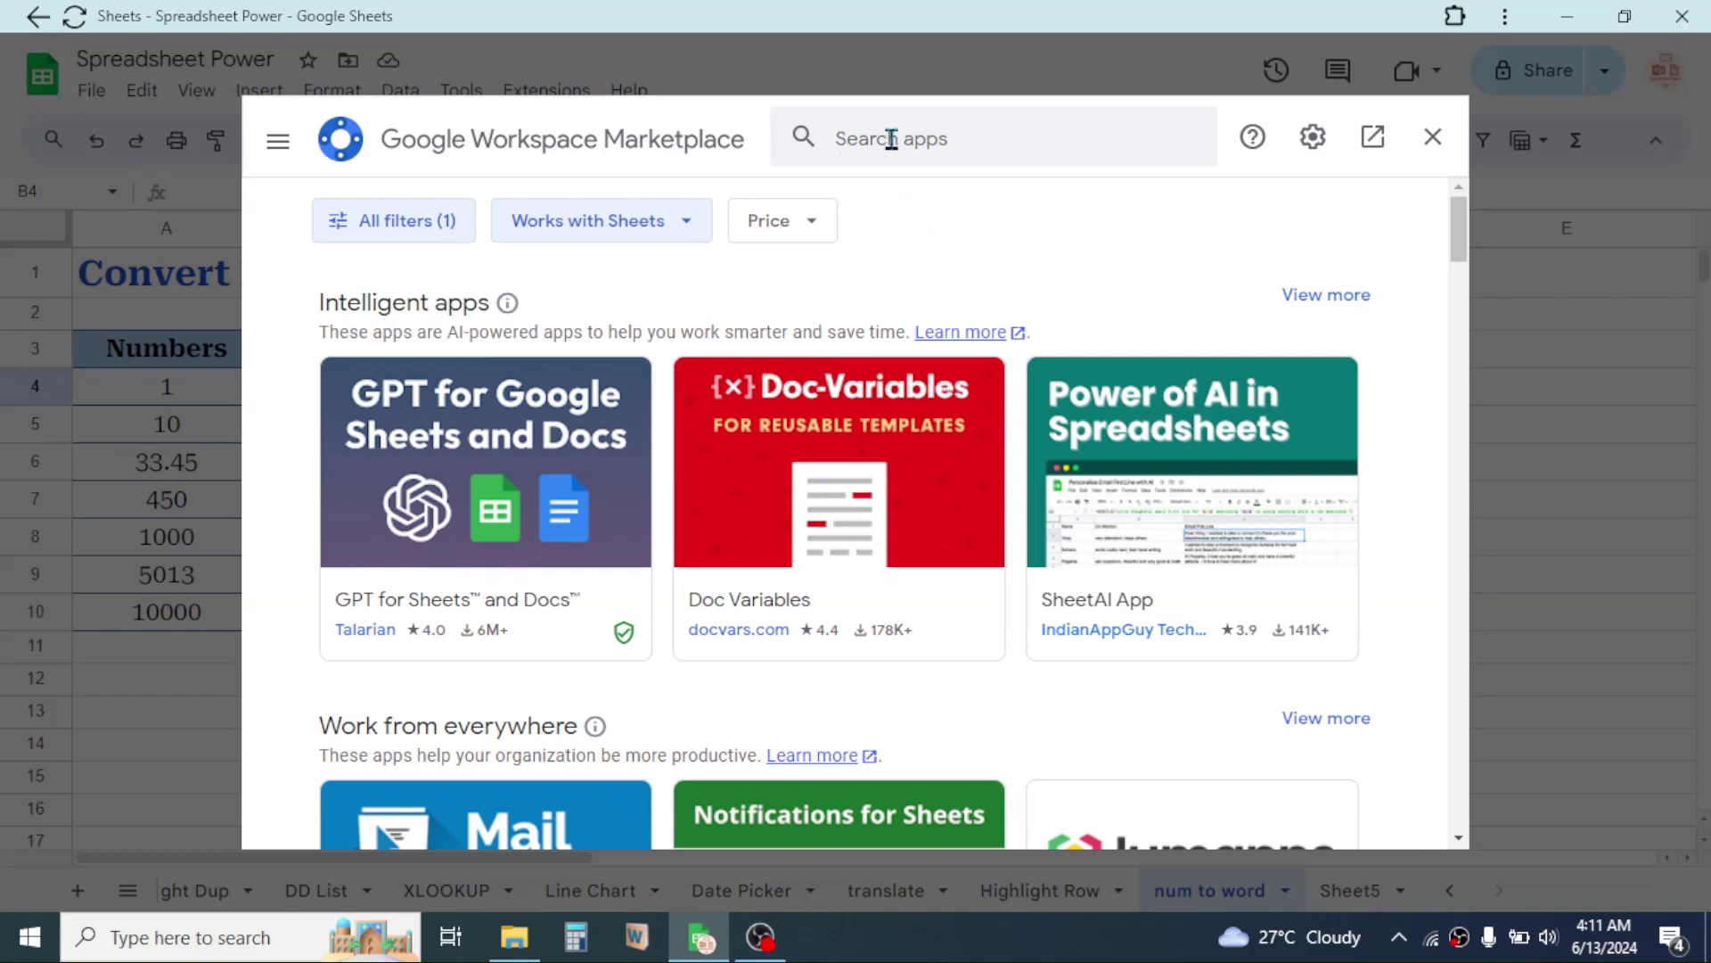
Step: Search the marketplace for 'number' and open the Numbertext add-on's listing
{"action": "left_click", "coordinate": [891, 139]}
{"action": "type", "text": "num"}
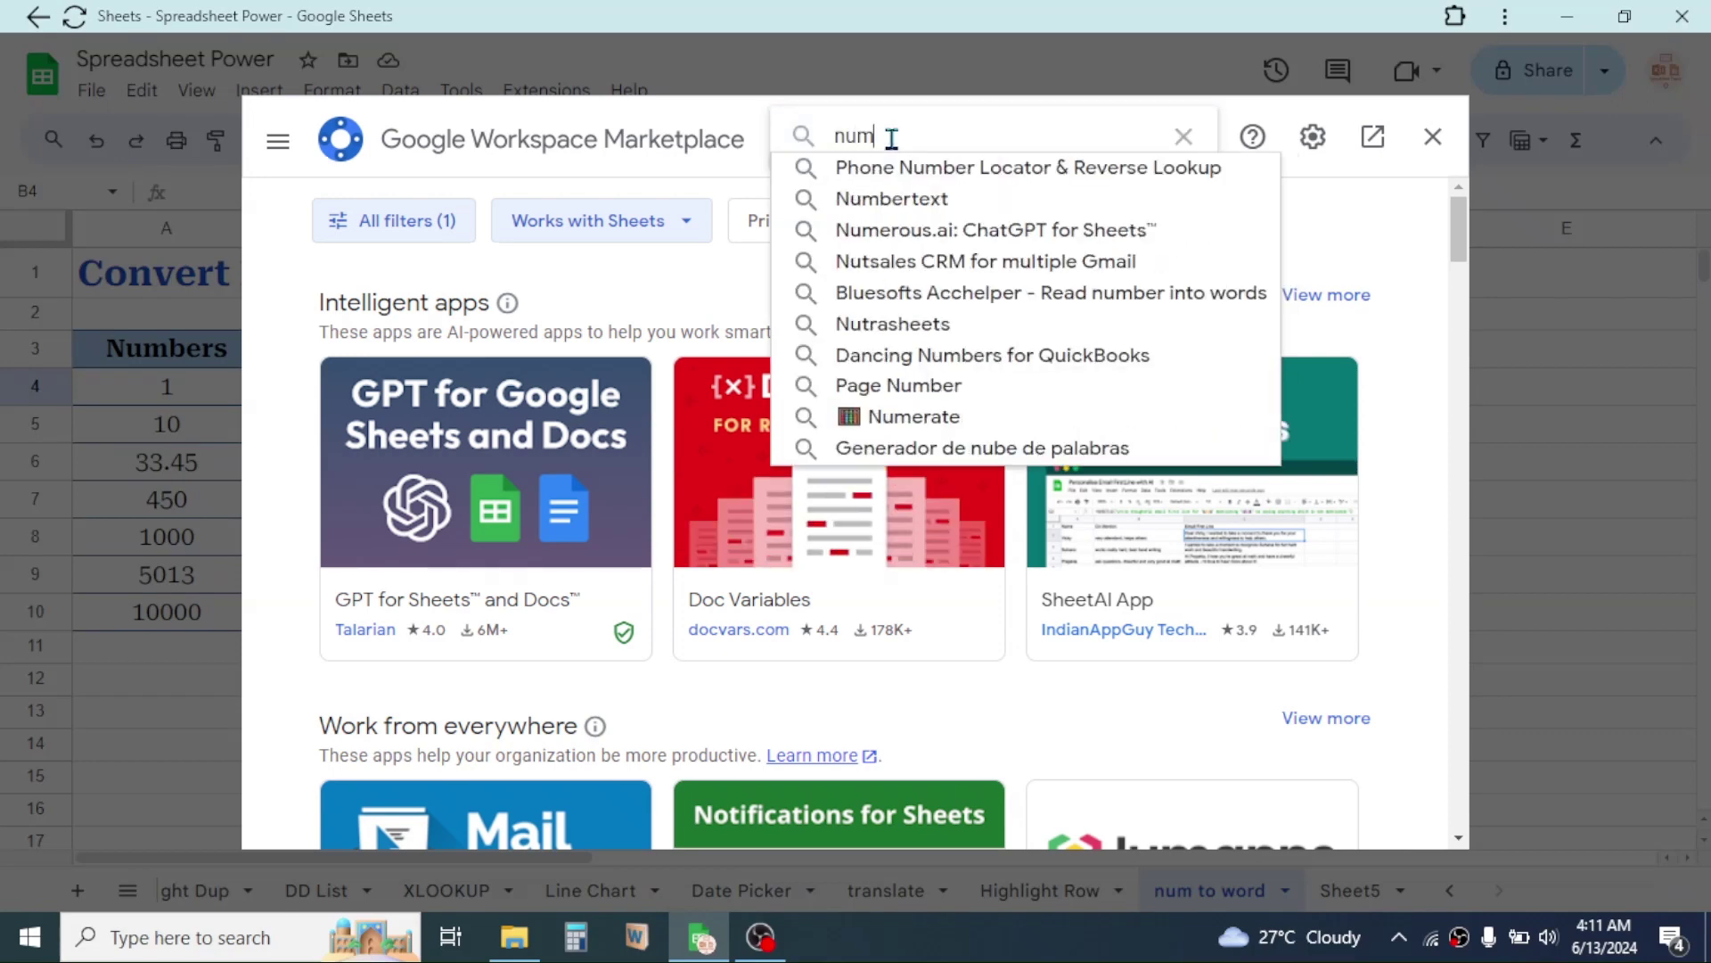
{"action": "type", "text": "ber"}
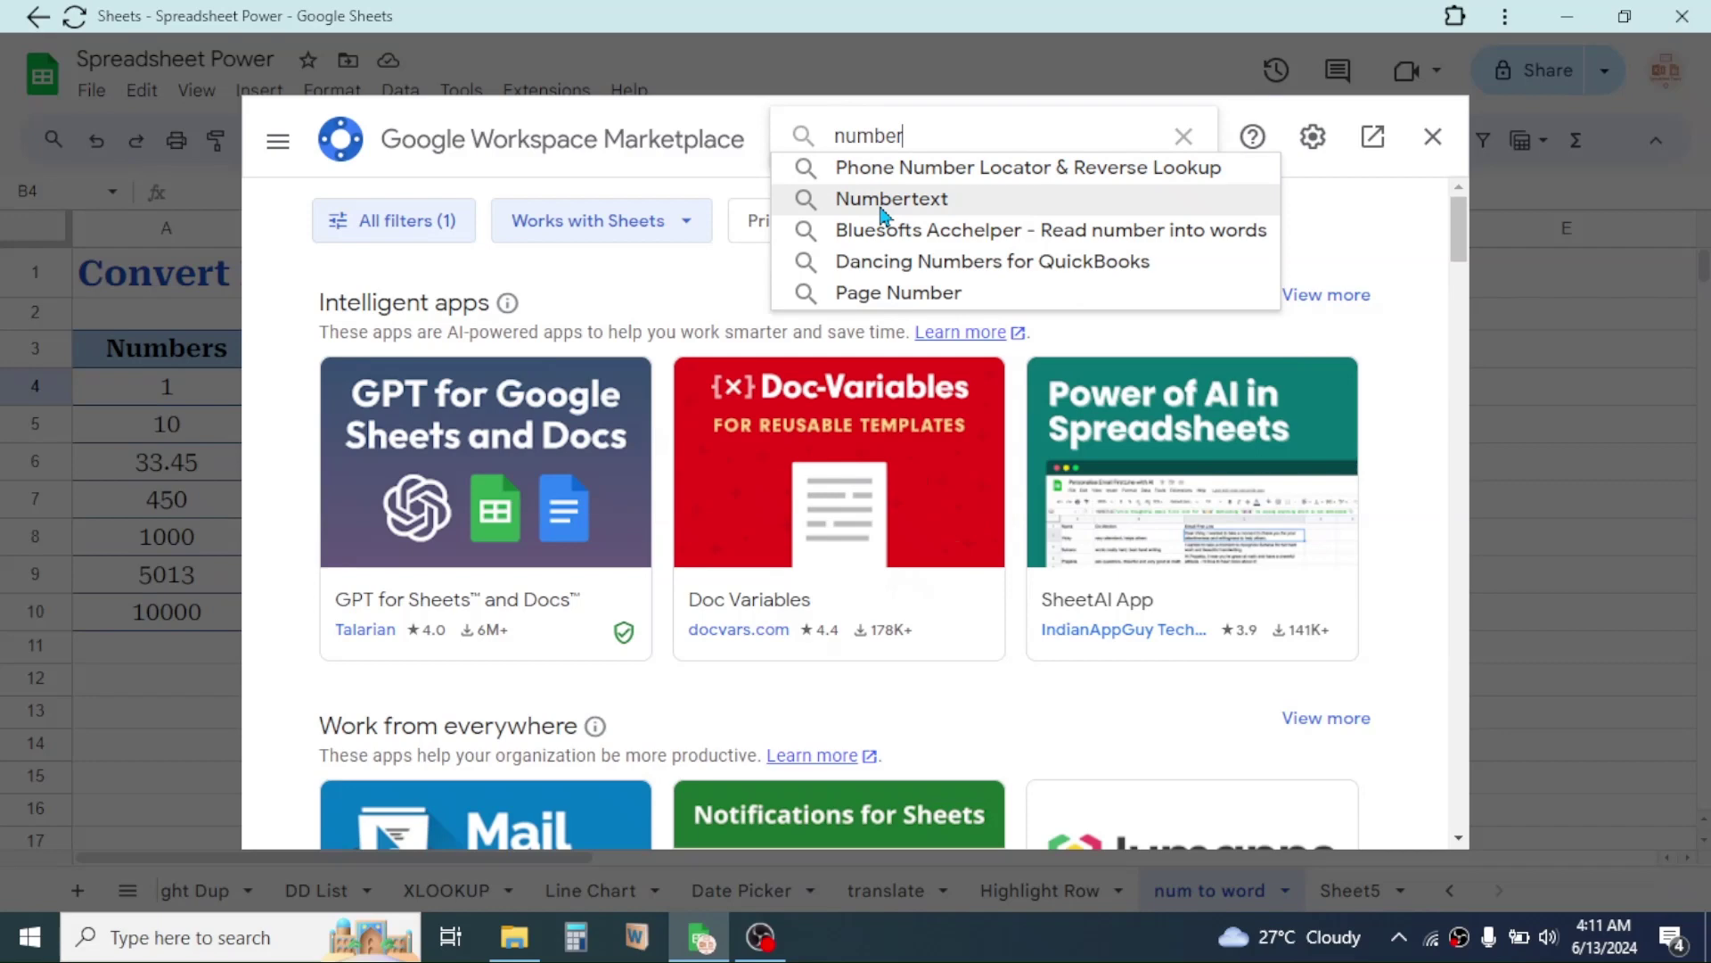
{"action": "left_click", "coordinate": [894, 201]}
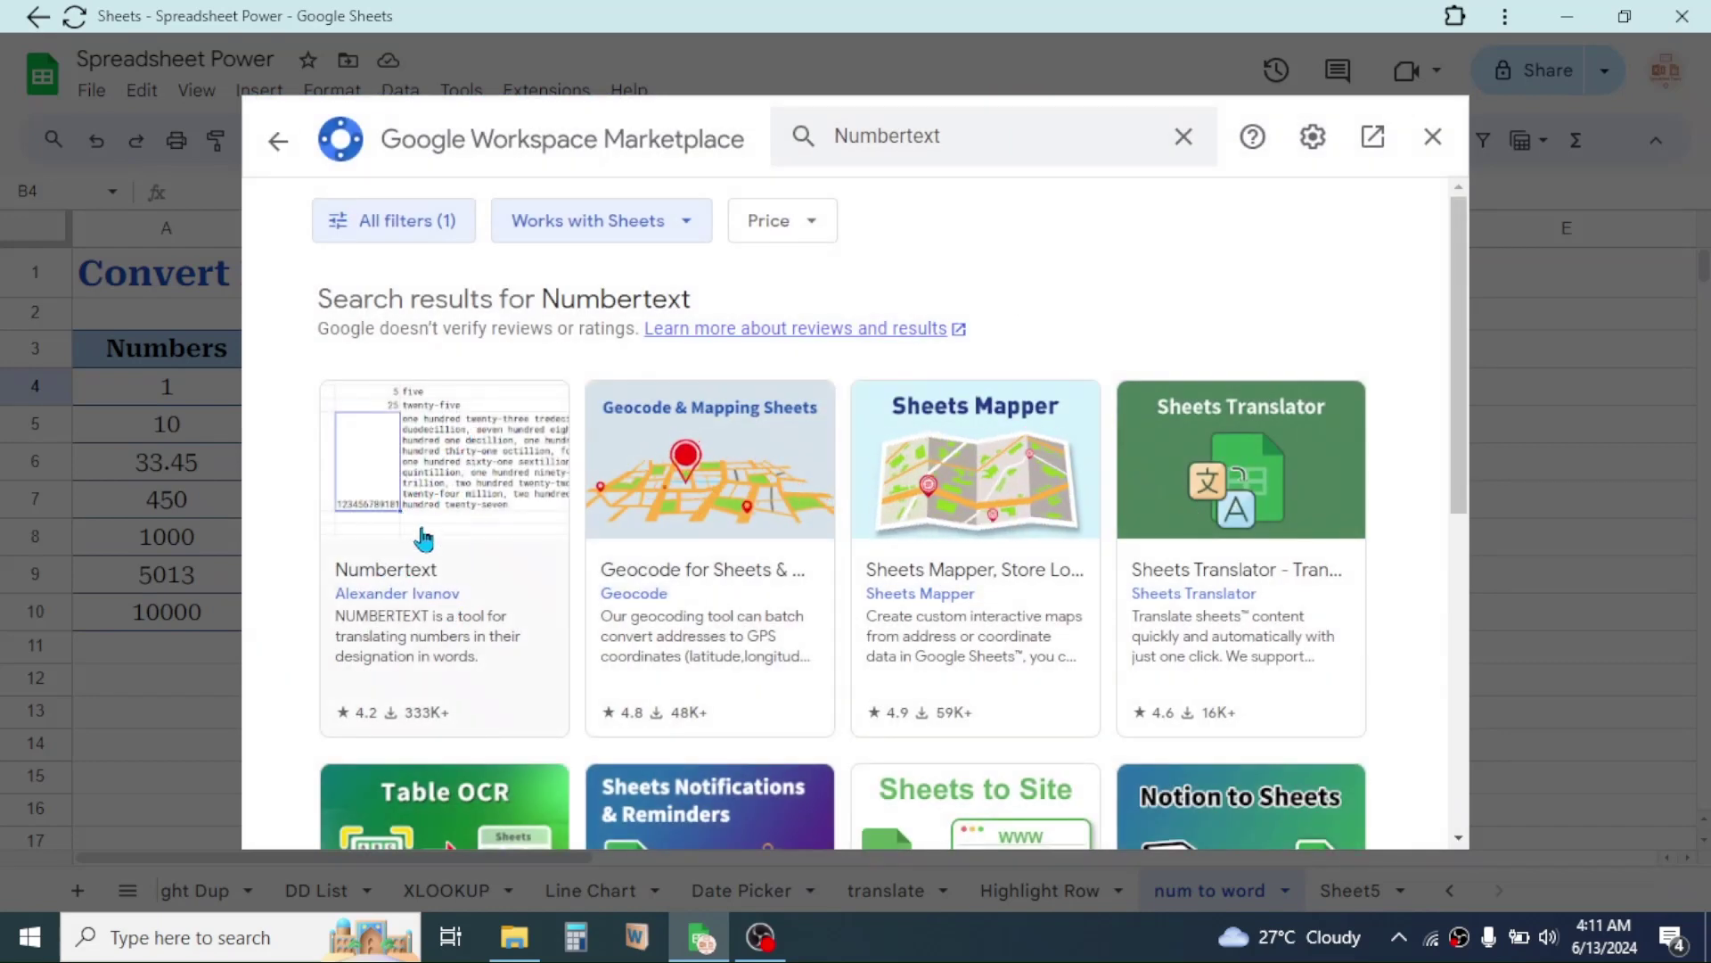
{"action": "left_click", "coordinate": [469, 480]}
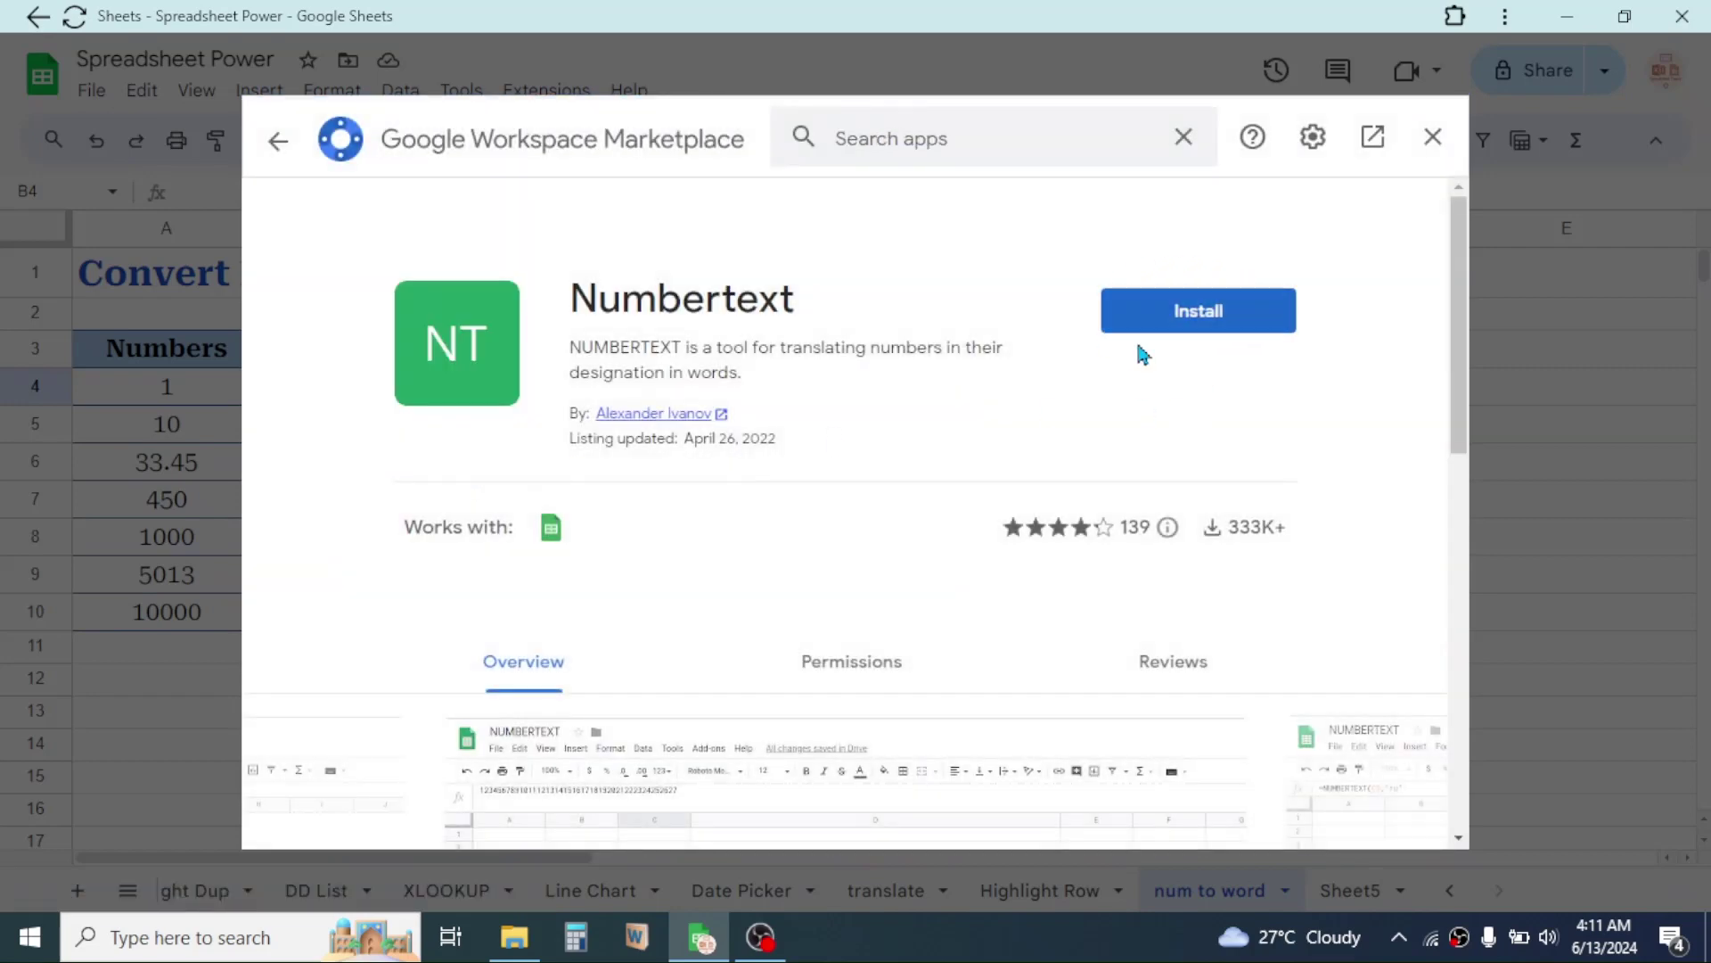
Step: Install Numbertext, choosing the Google account and allowing it access
{"action": "left_click", "coordinate": [1203, 316]}
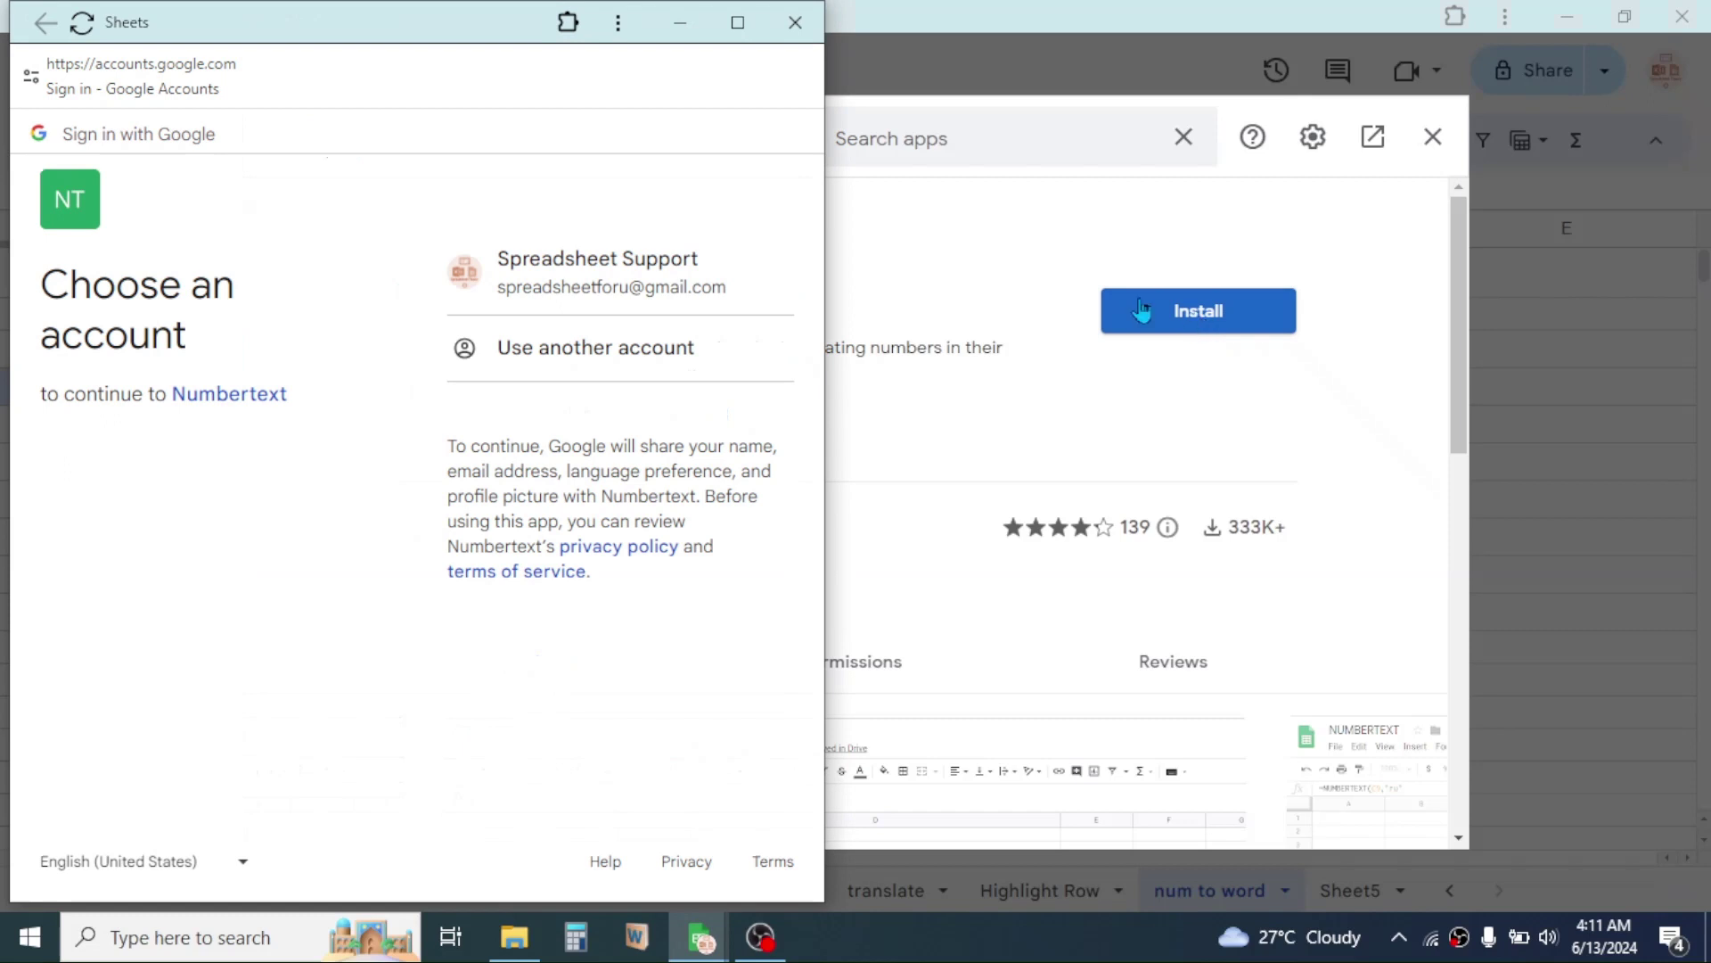
{"action": "left_click", "coordinate": [585, 288]}
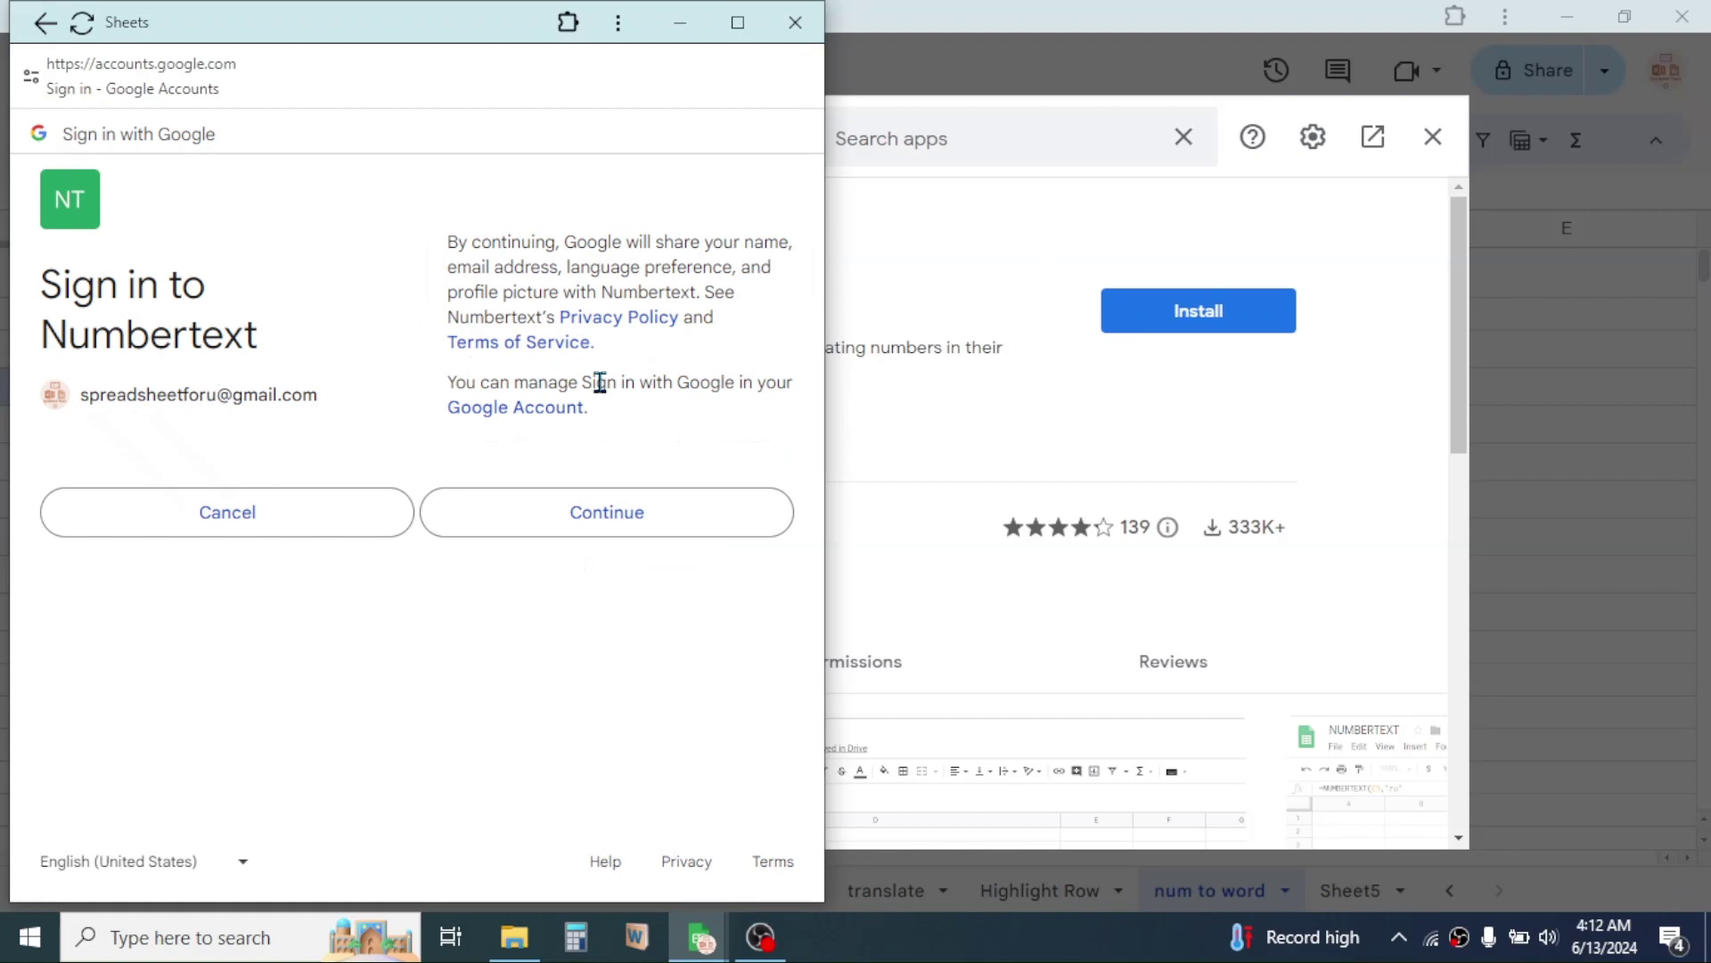
{"action": "left_click", "coordinate": [609, 521]}
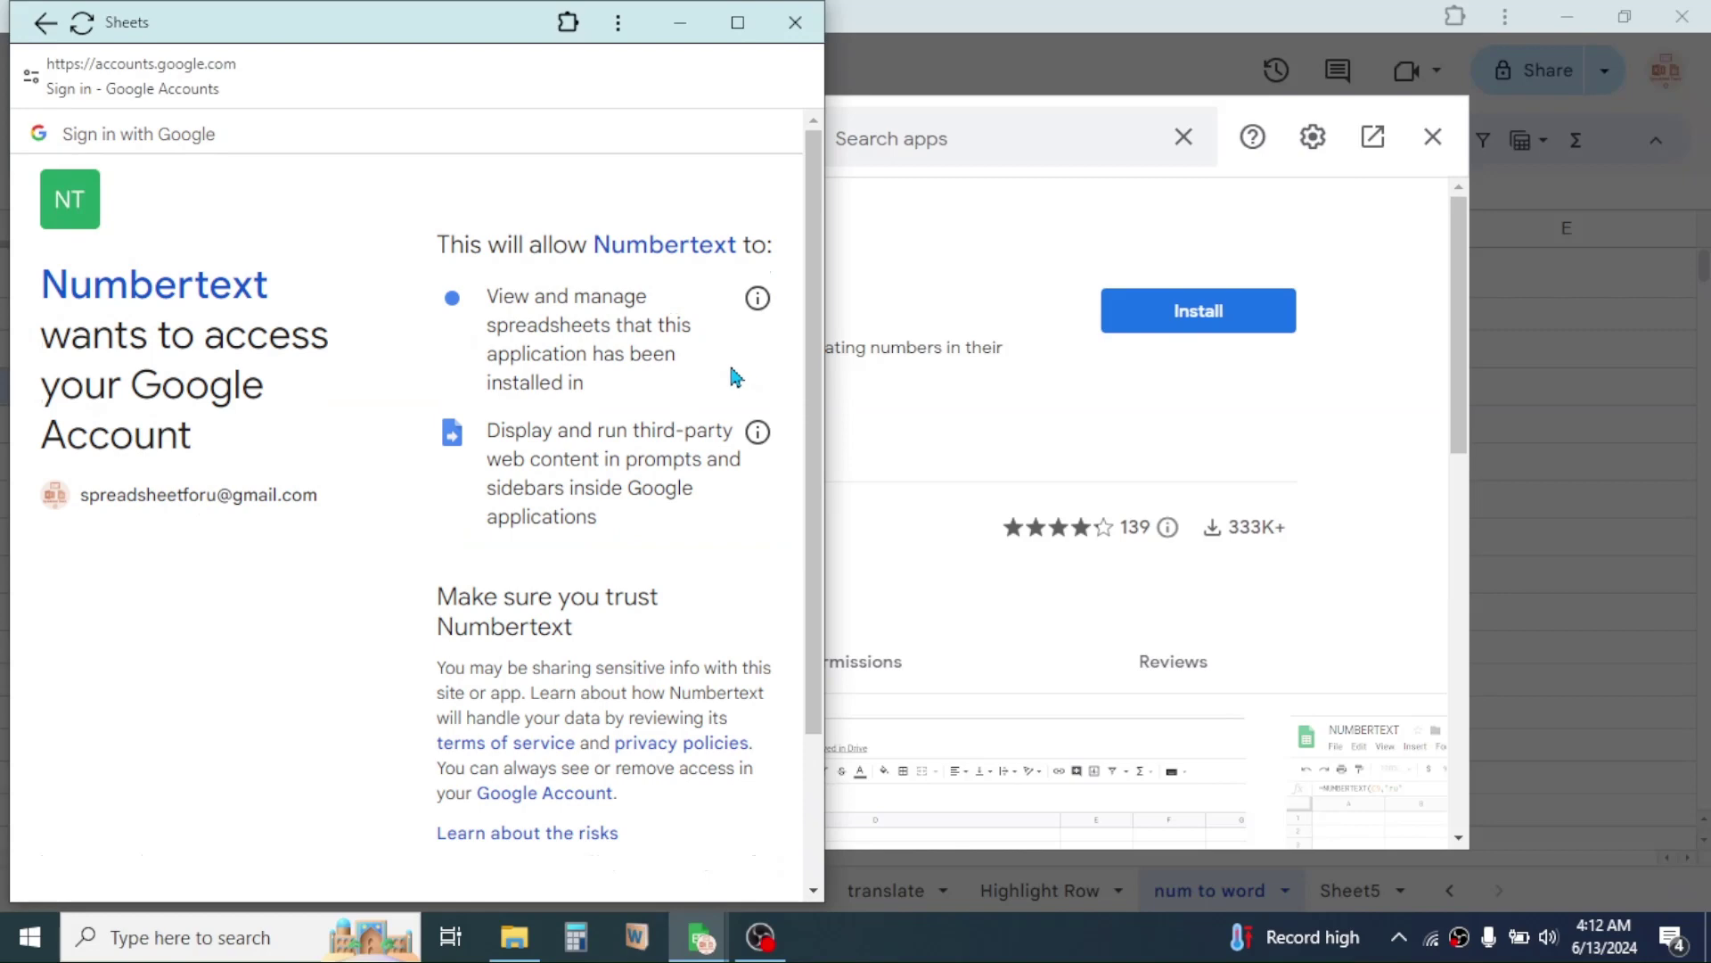
{"action": "left_click_drag", "start_coordinate": [809, 361], "coordinate": [808, 577]}
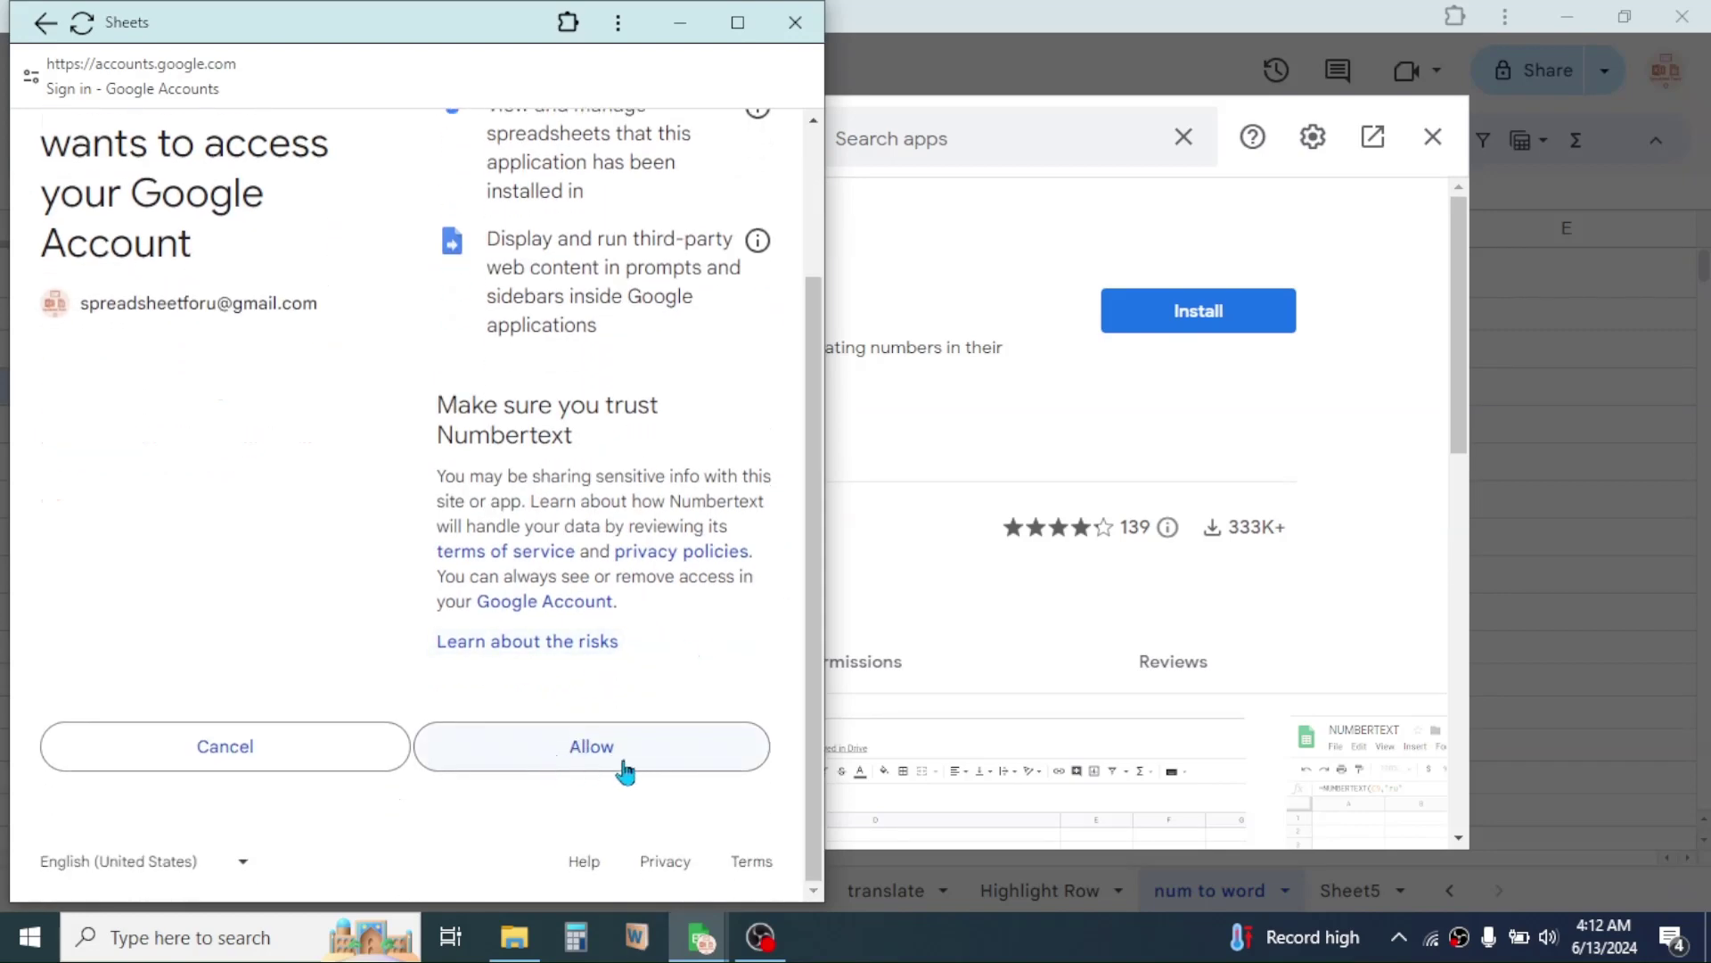
{"action": "left_click", "coordinate": [594, 758]}
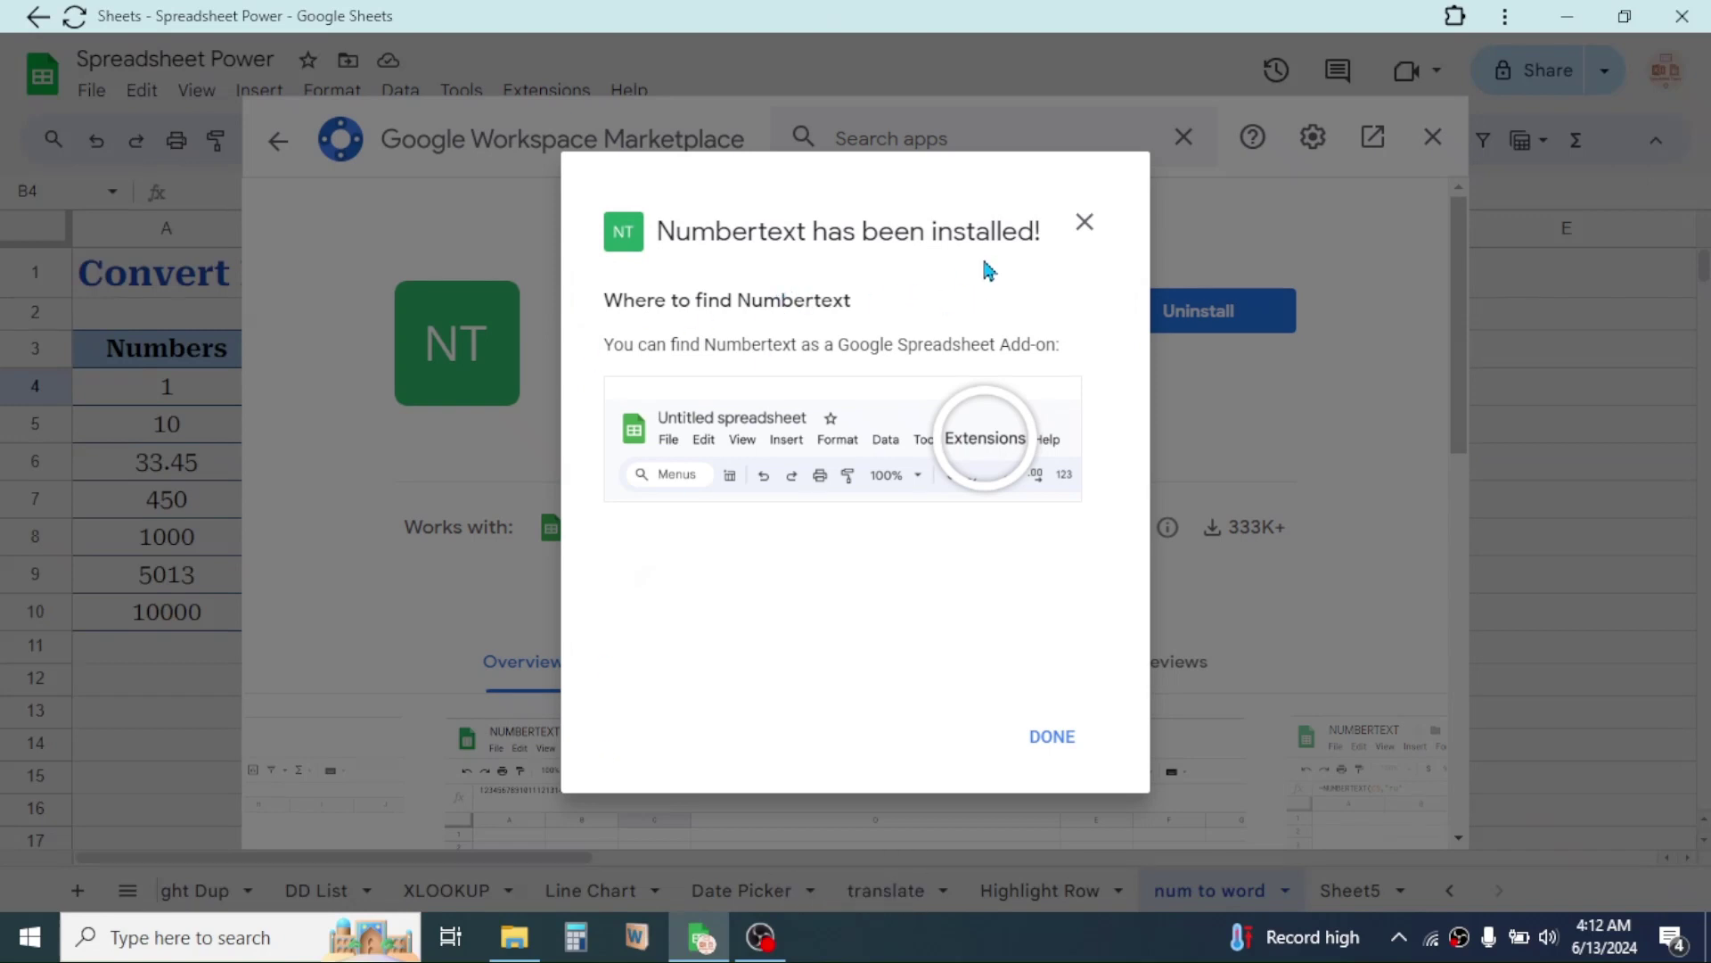
Step: Dismiss the installation confirmation and close the Marketplace dialog
{"action": "left_click", "coordinate": [1049, 737]}
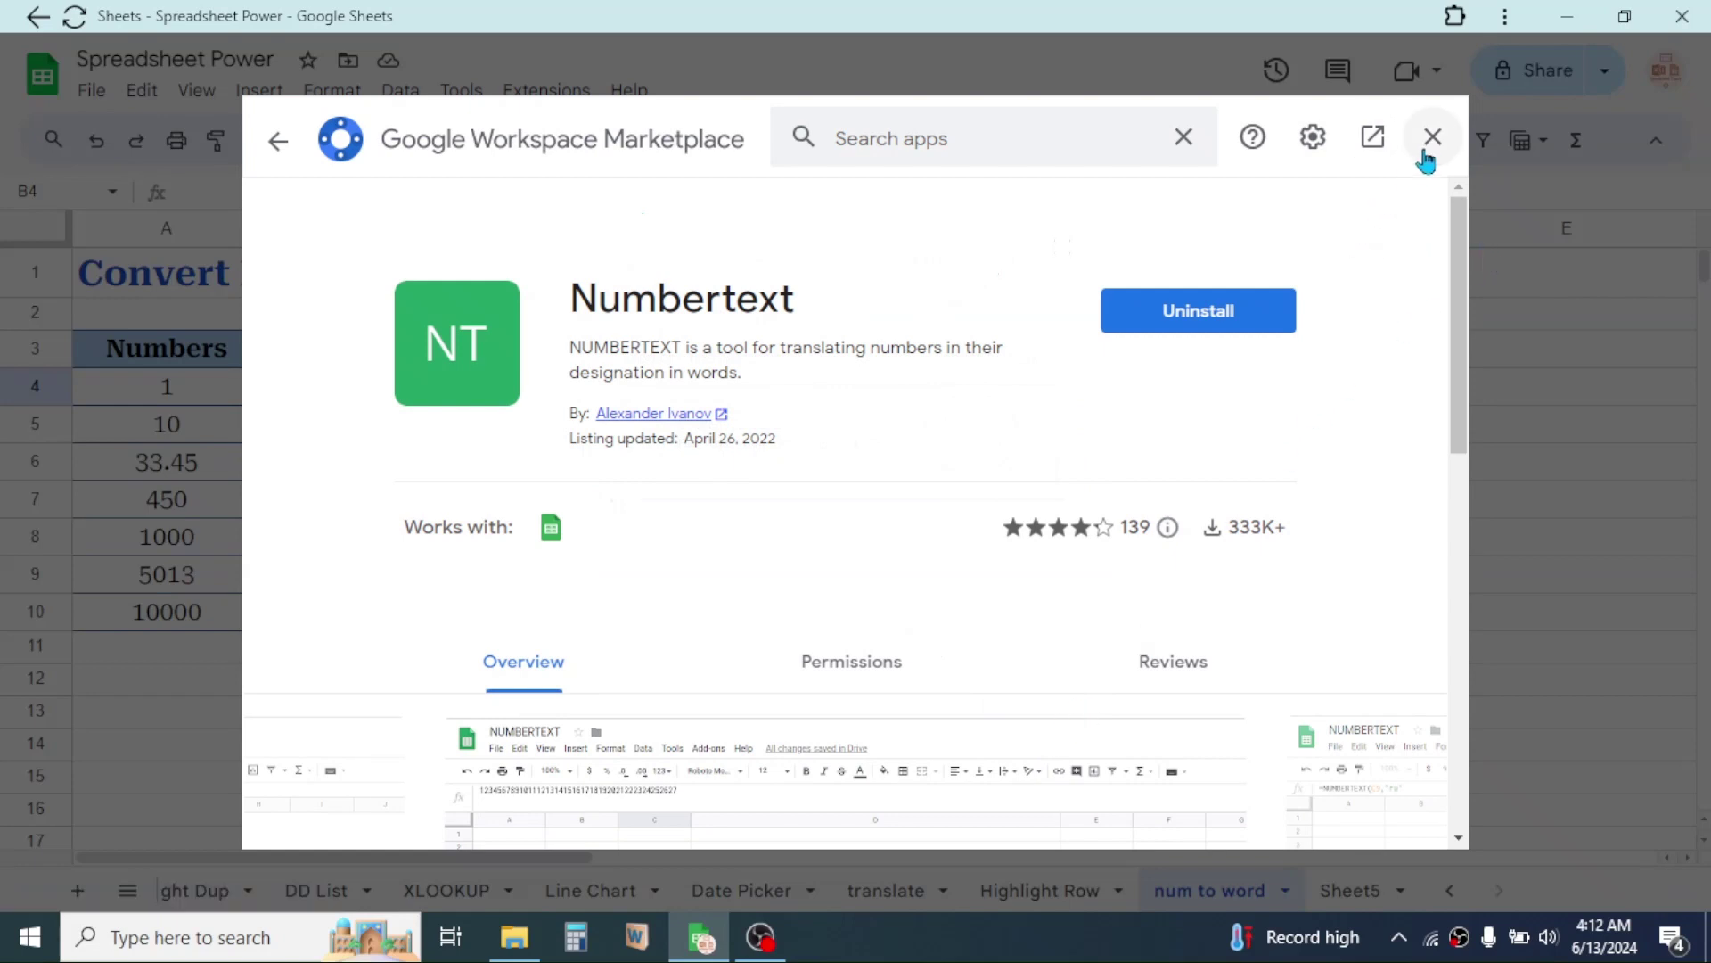
{"action": "left_click", "coordinate": [1432, 139]}
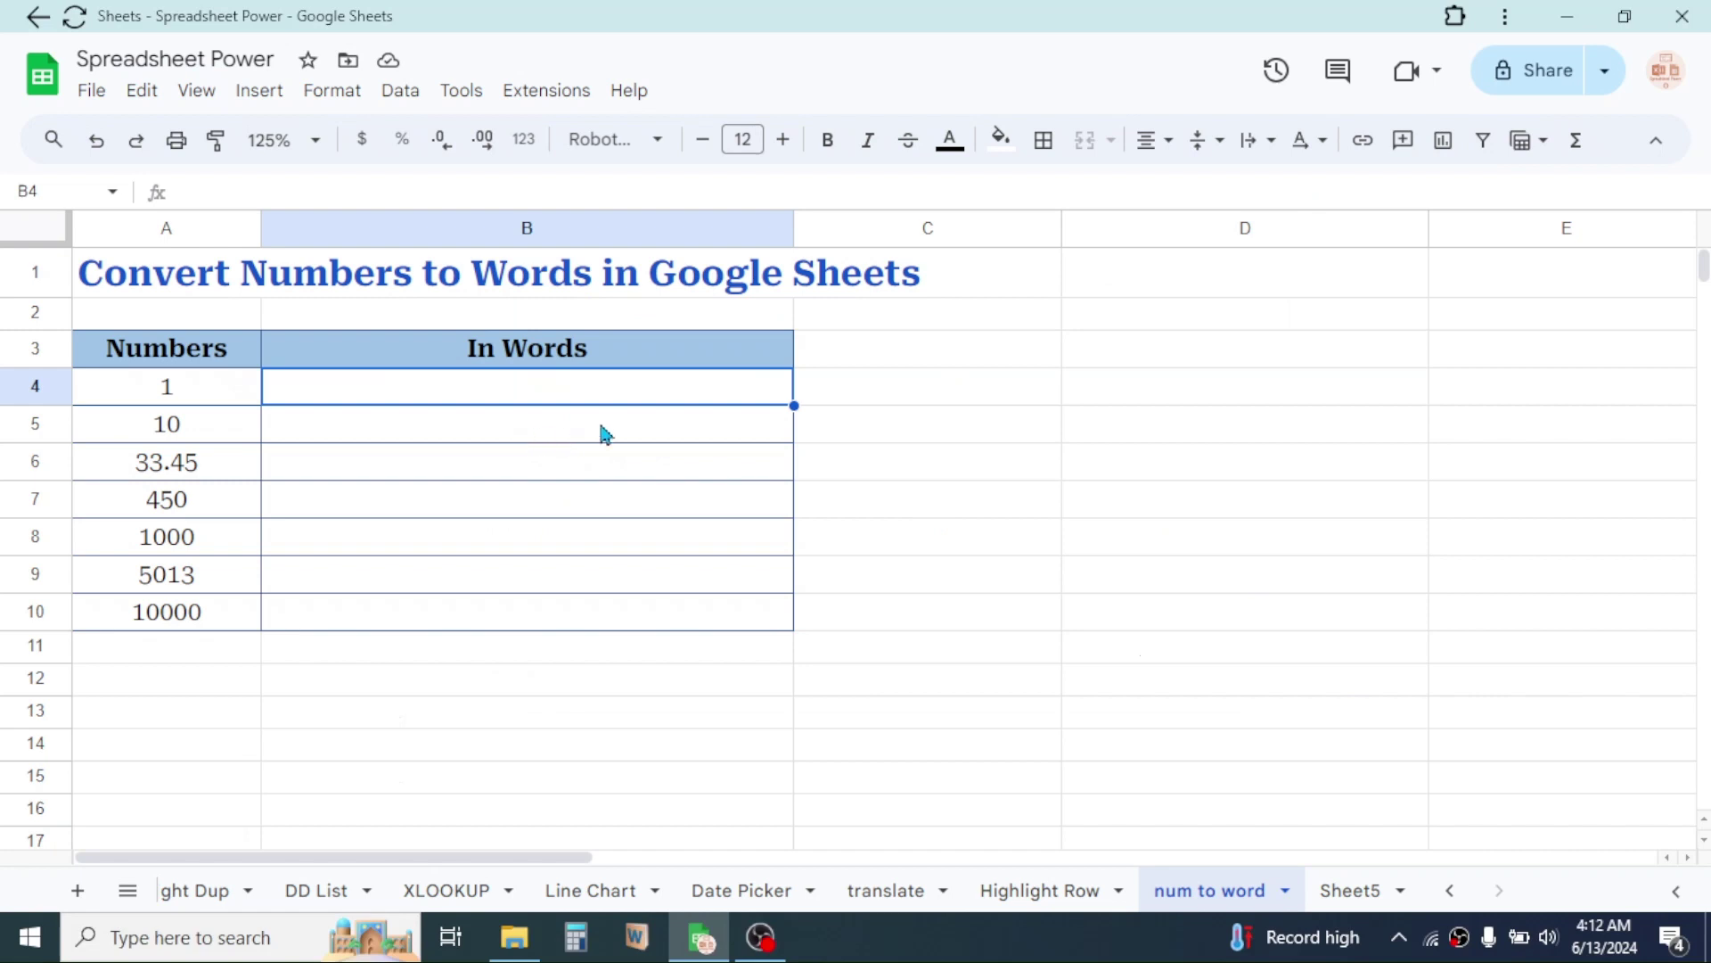
Step: Enter =NUMBERTEXT(A4) in cell B4 so it shows 'one'
{"action": "left_click", "coordinate": [1054, 472]}
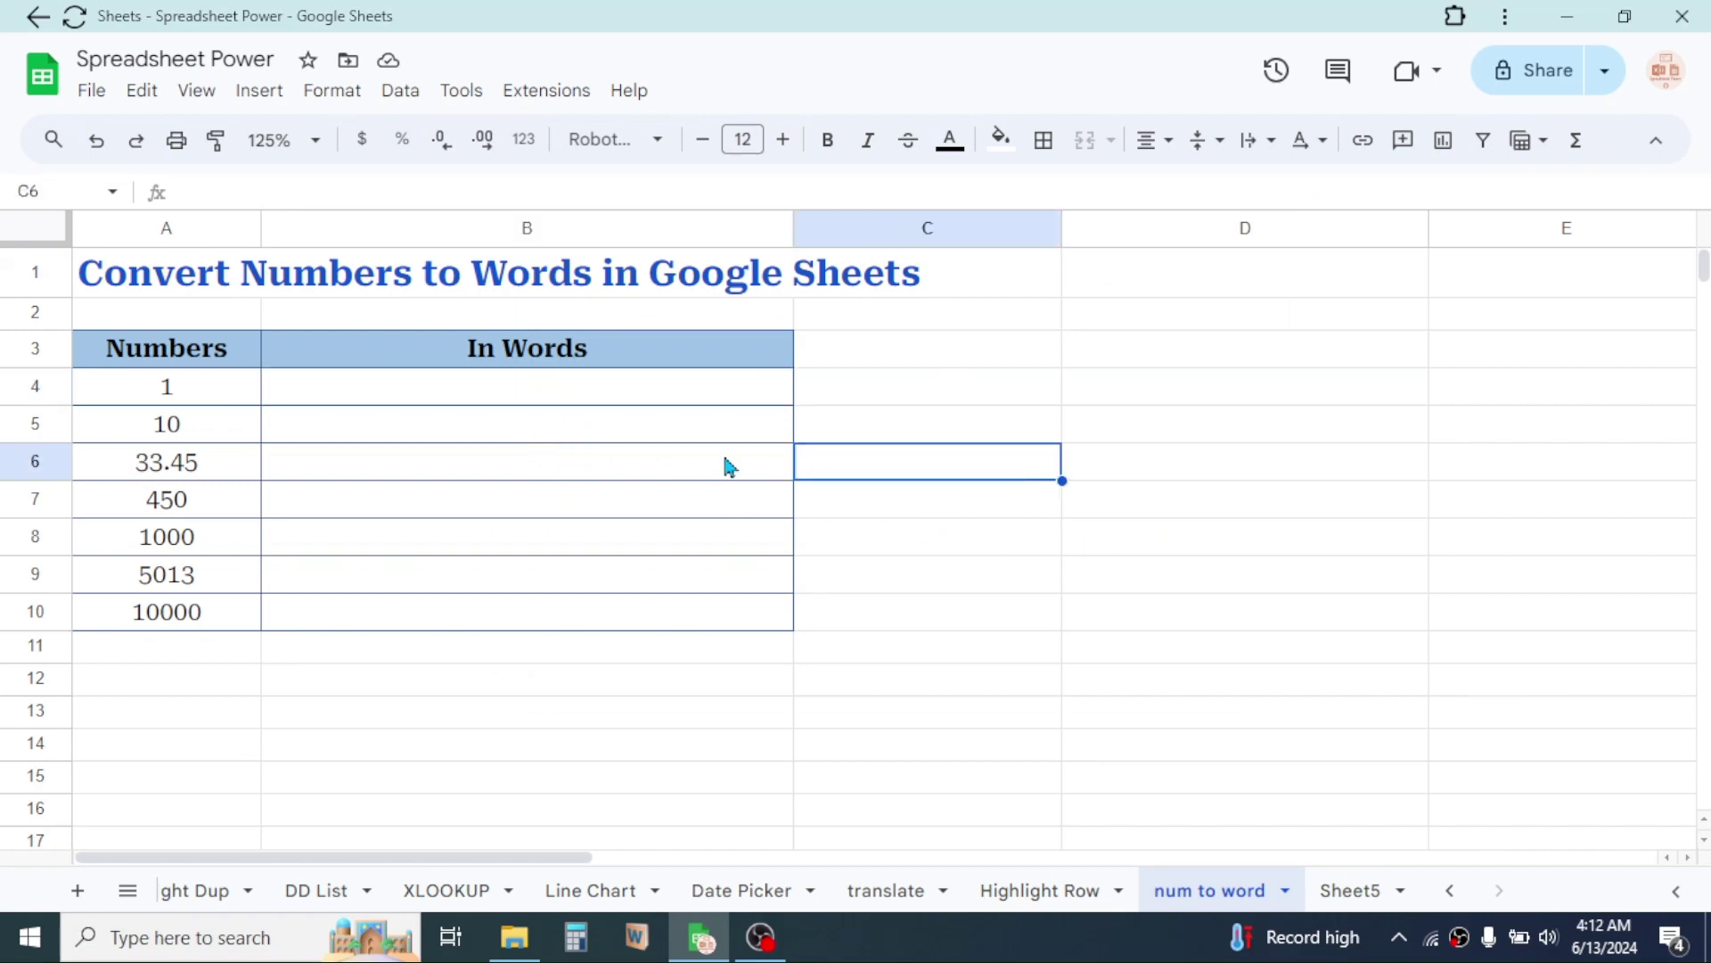
{"action": "left_click", "coordinate": [576, 397]}
{"action": "type", "text": "="}
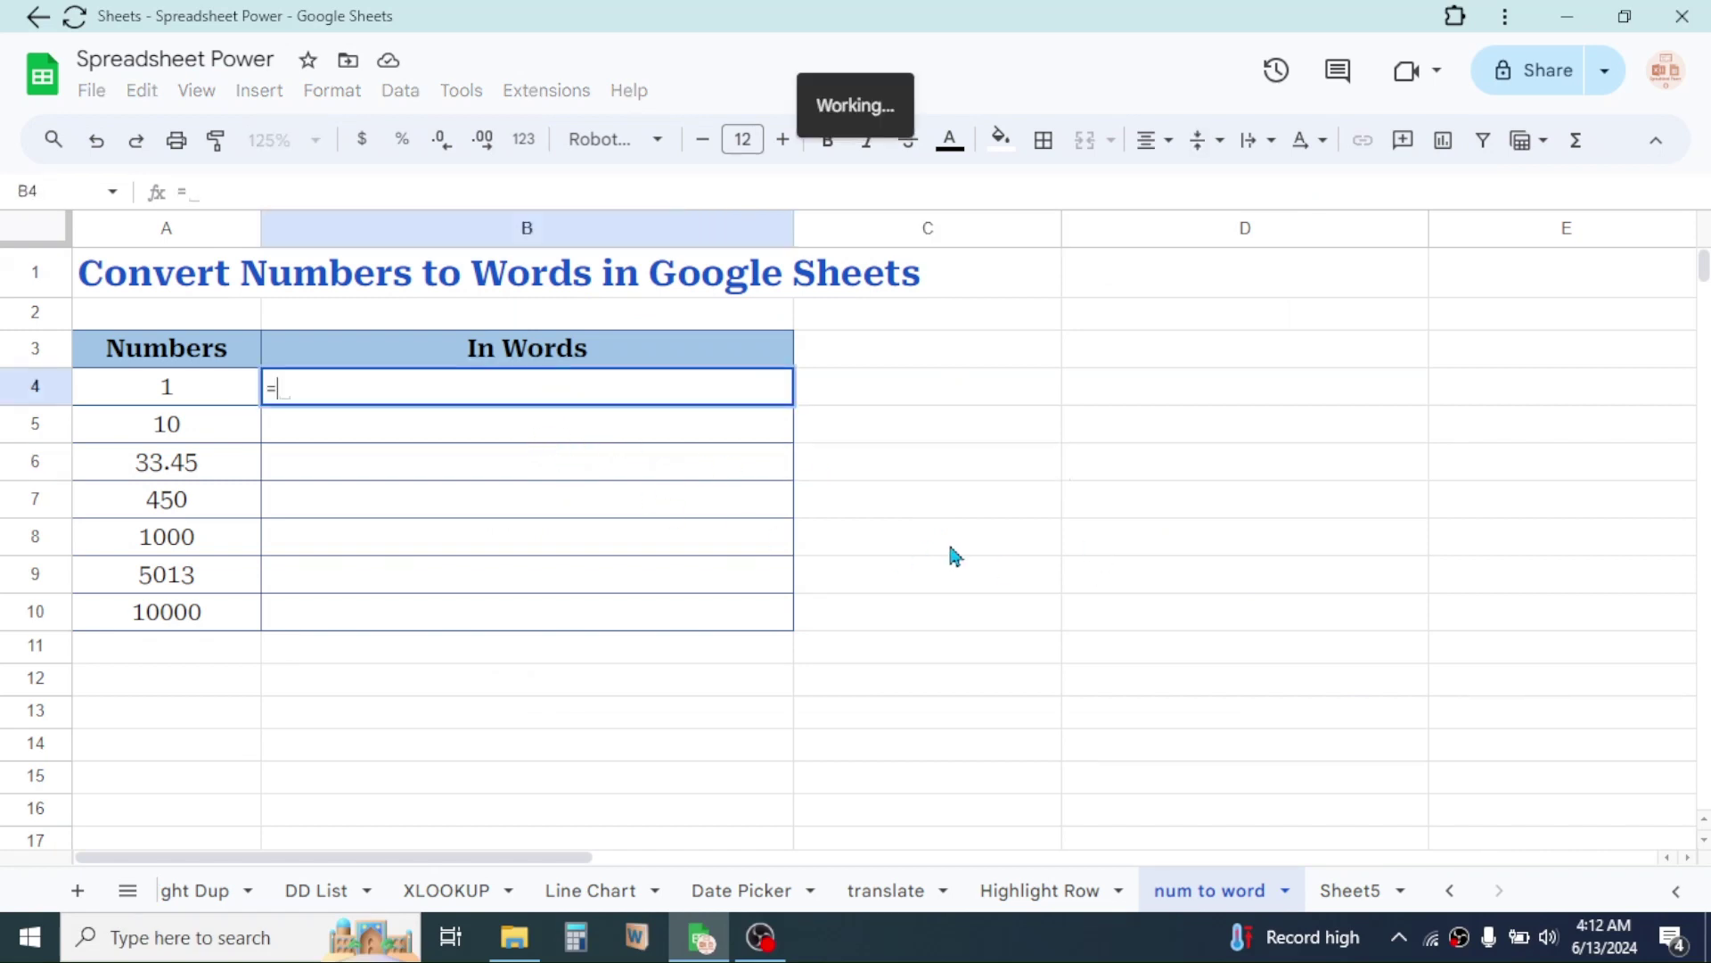
{"action": "type", "text": "nu"}
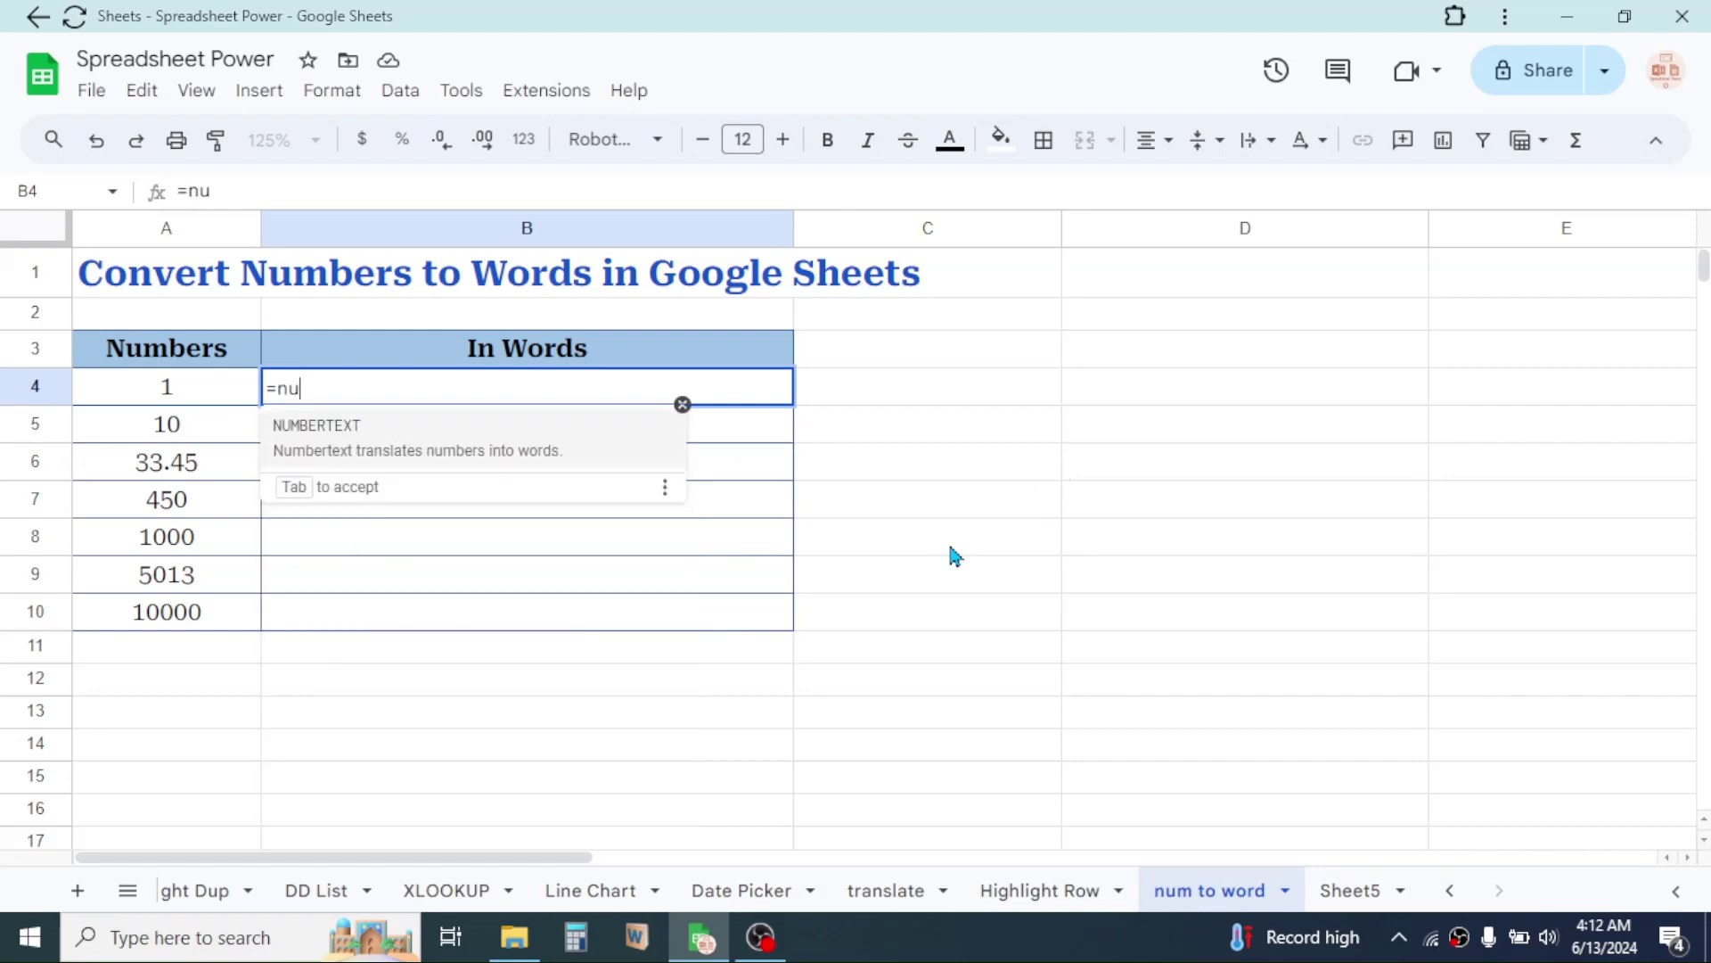
{"action": "type", "text": "m"}
{"action": "left_click", "coordinate": [337, 435]}
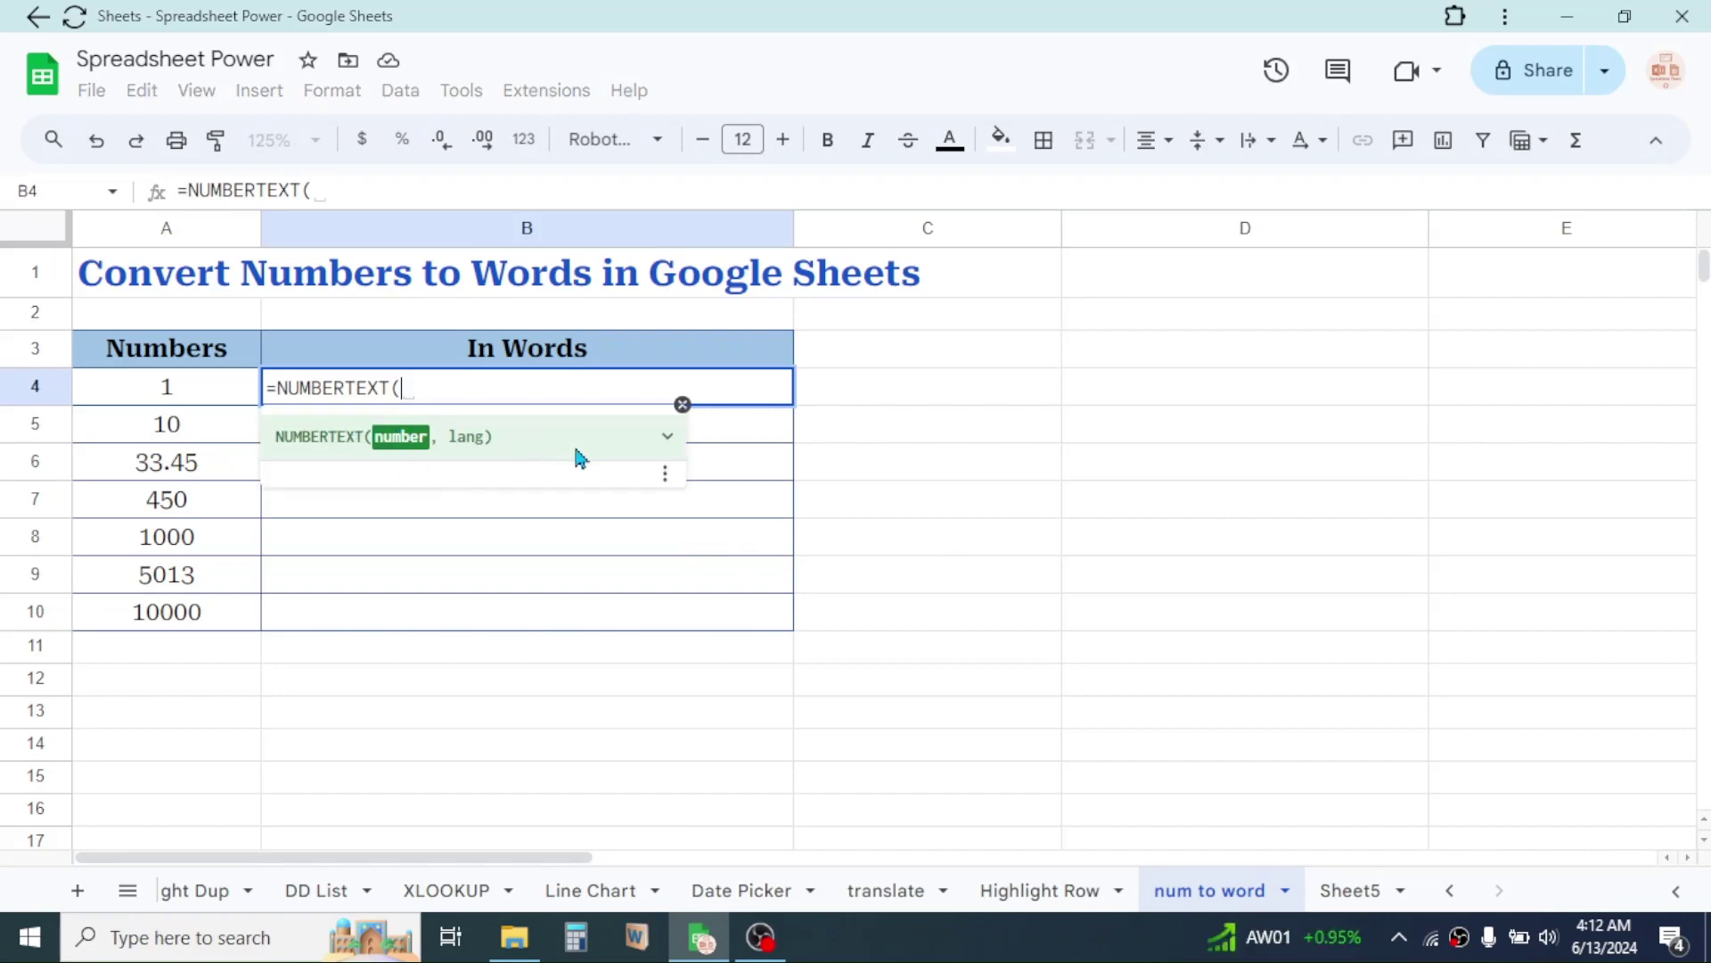
{"action": "left_click", "coordinate": [175, 389]}
{"action": "type", "text": "A4)"}
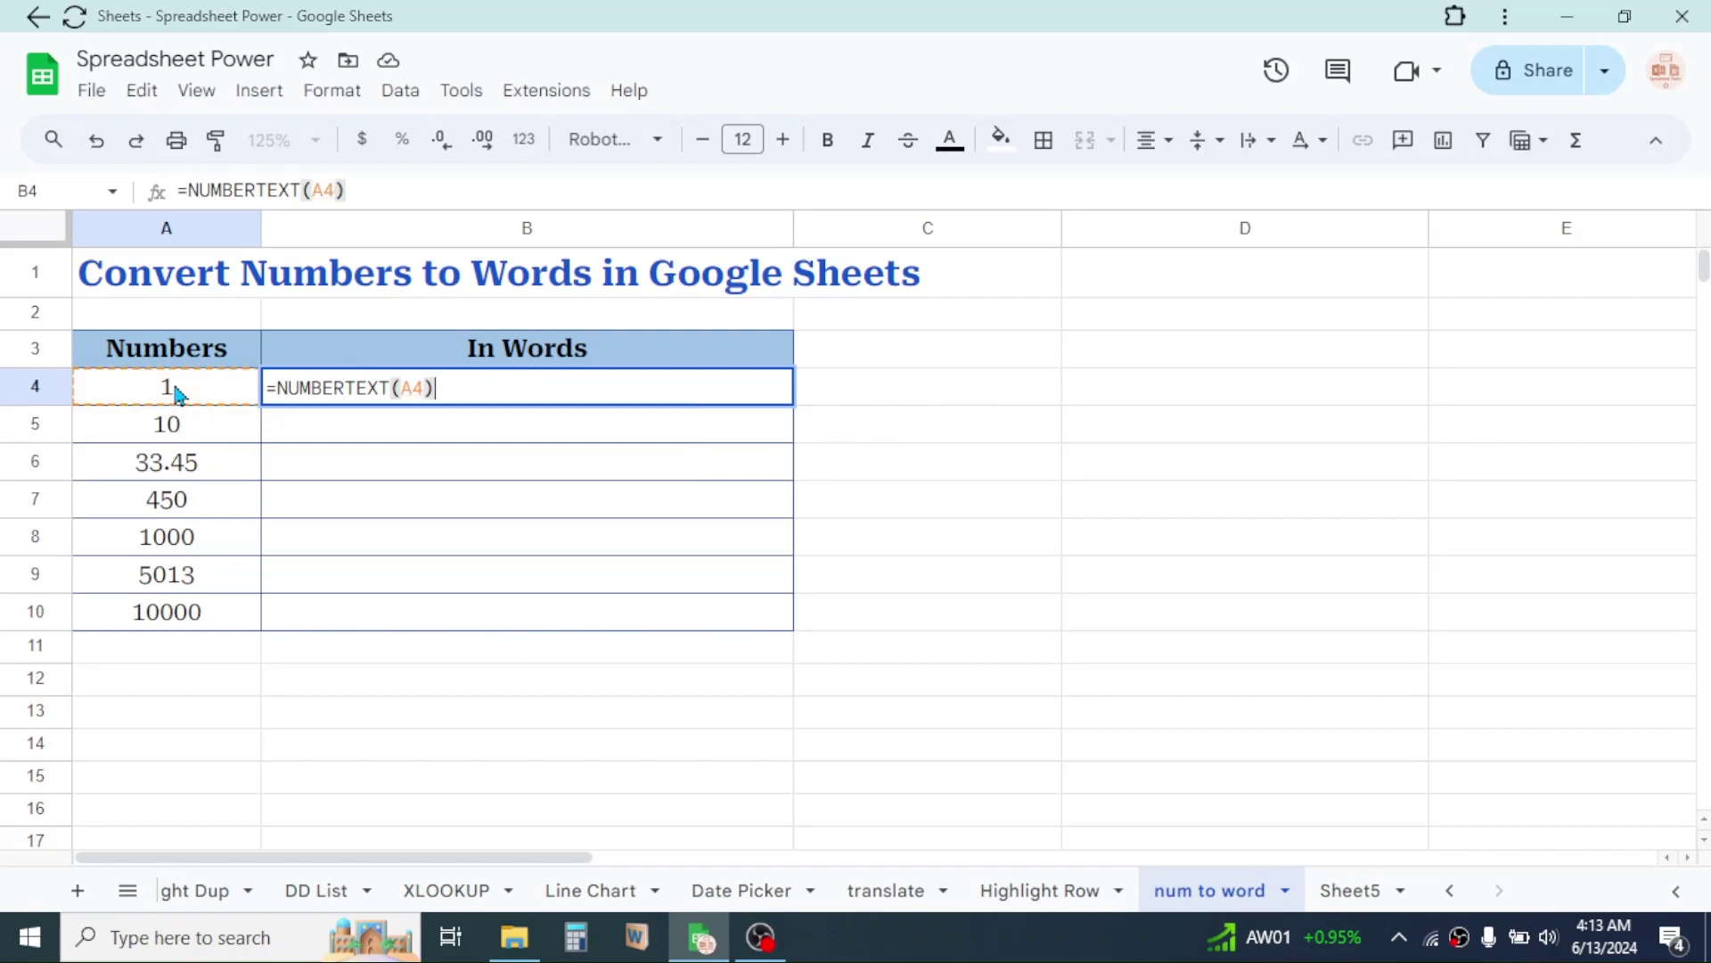
{"action": "key", "text": "Return"}
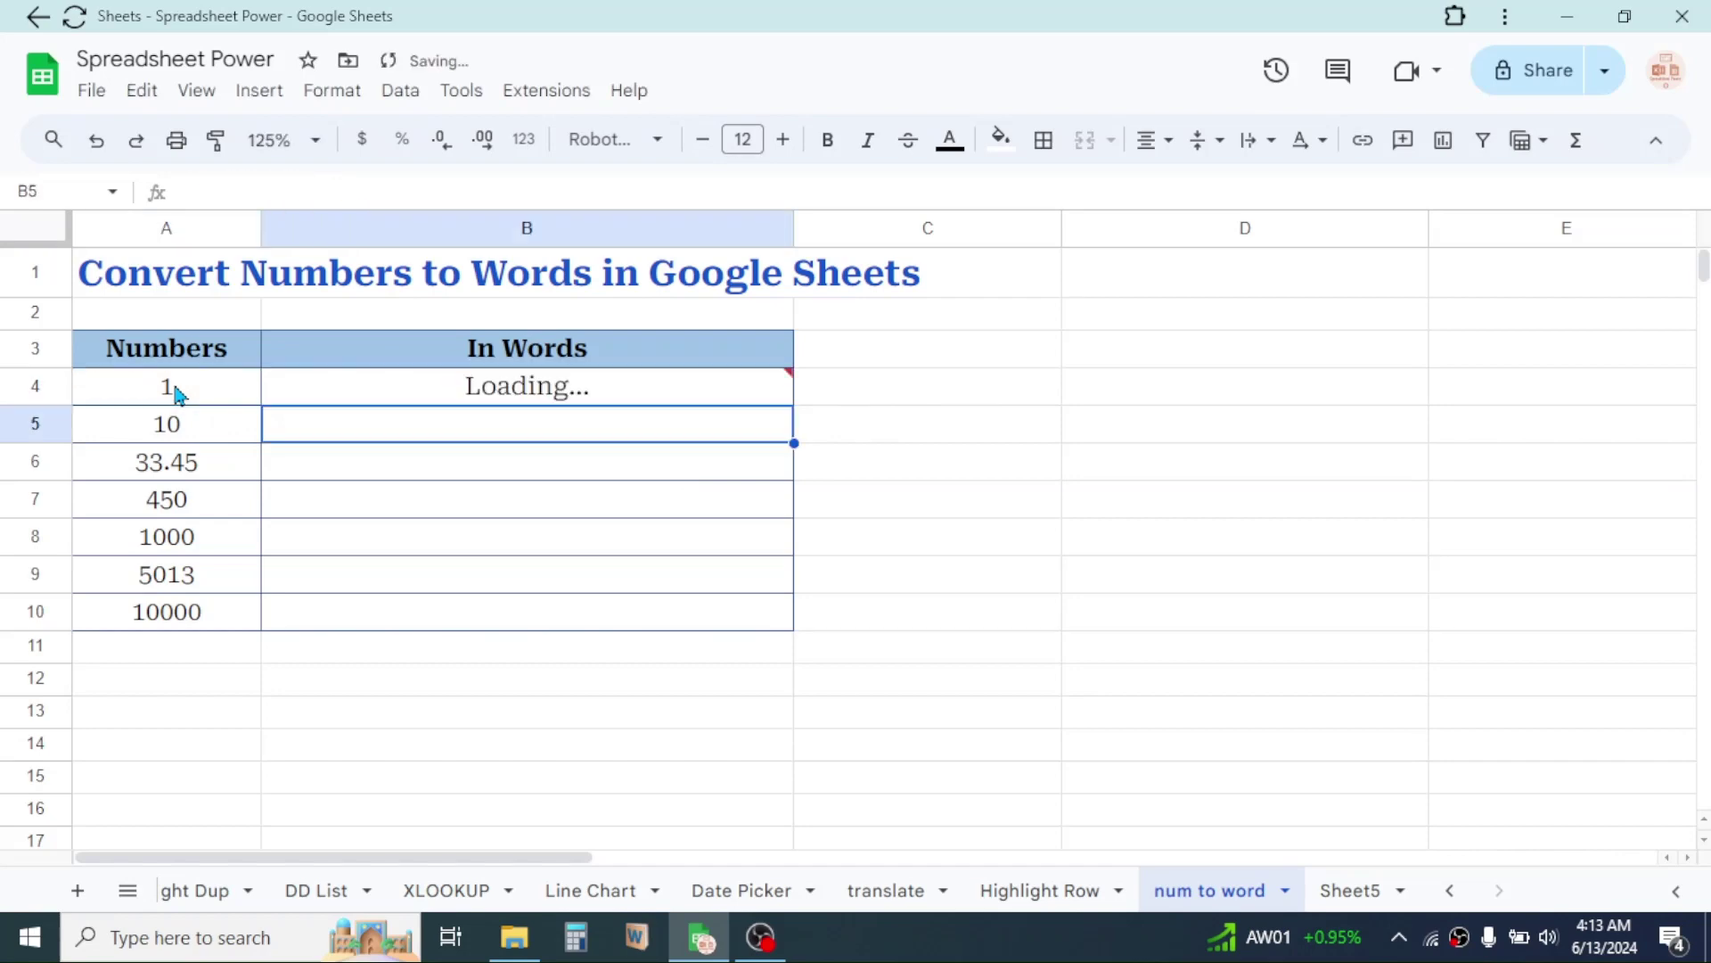
Step: Fill the B4 NUMBERTEXT formula down to B10, giving 'one' through 'ten thousand'
{"action": "left_click", "coordinate": [554, 398]}
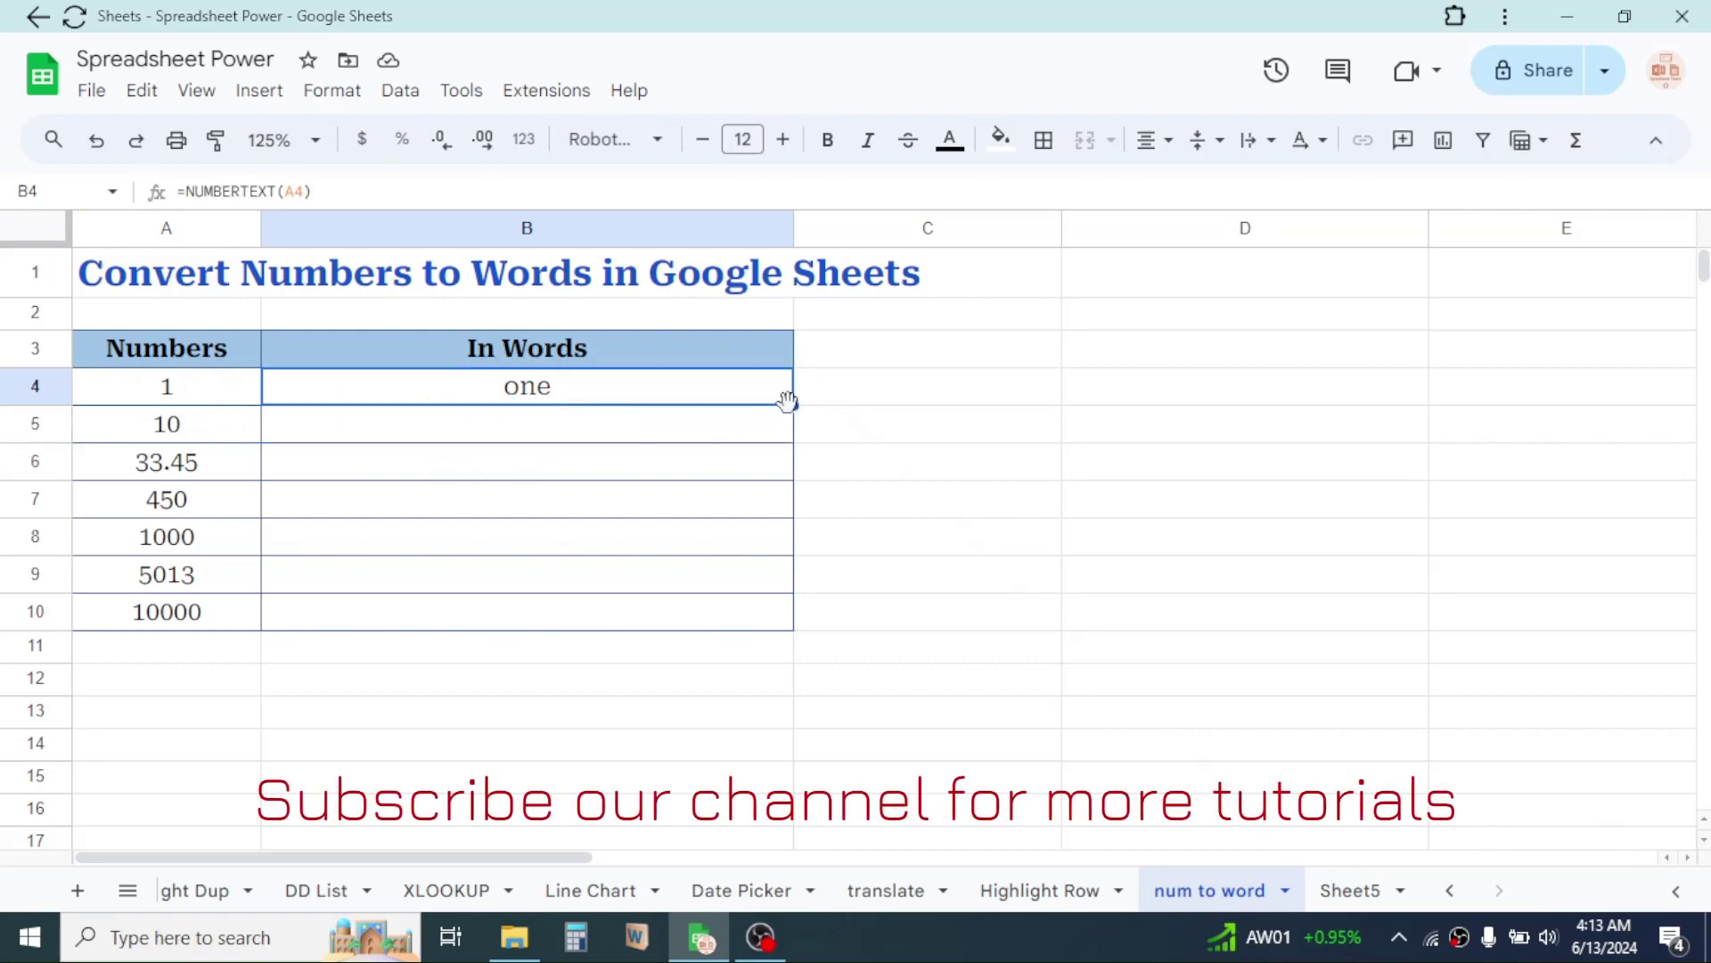
{"action": "left_click_drag", "start_coordinate": [794, 407], "coordinate": [762, 617]}
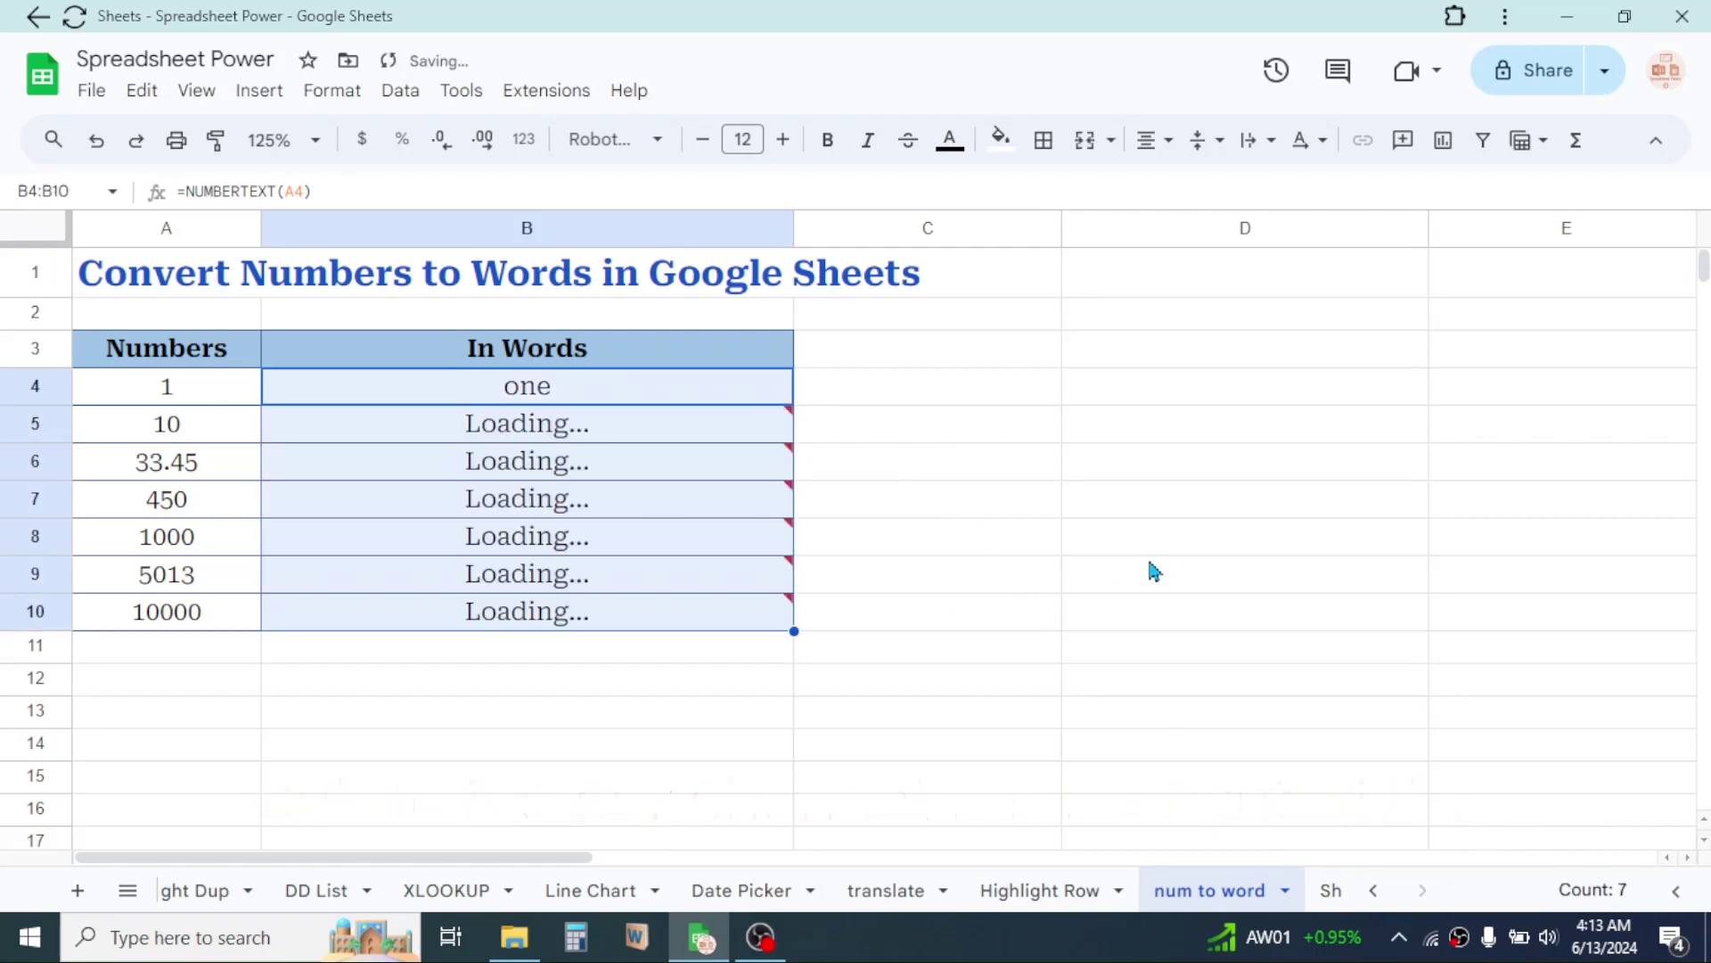
{"action": "left_click", "coordinate": [936, 431]}
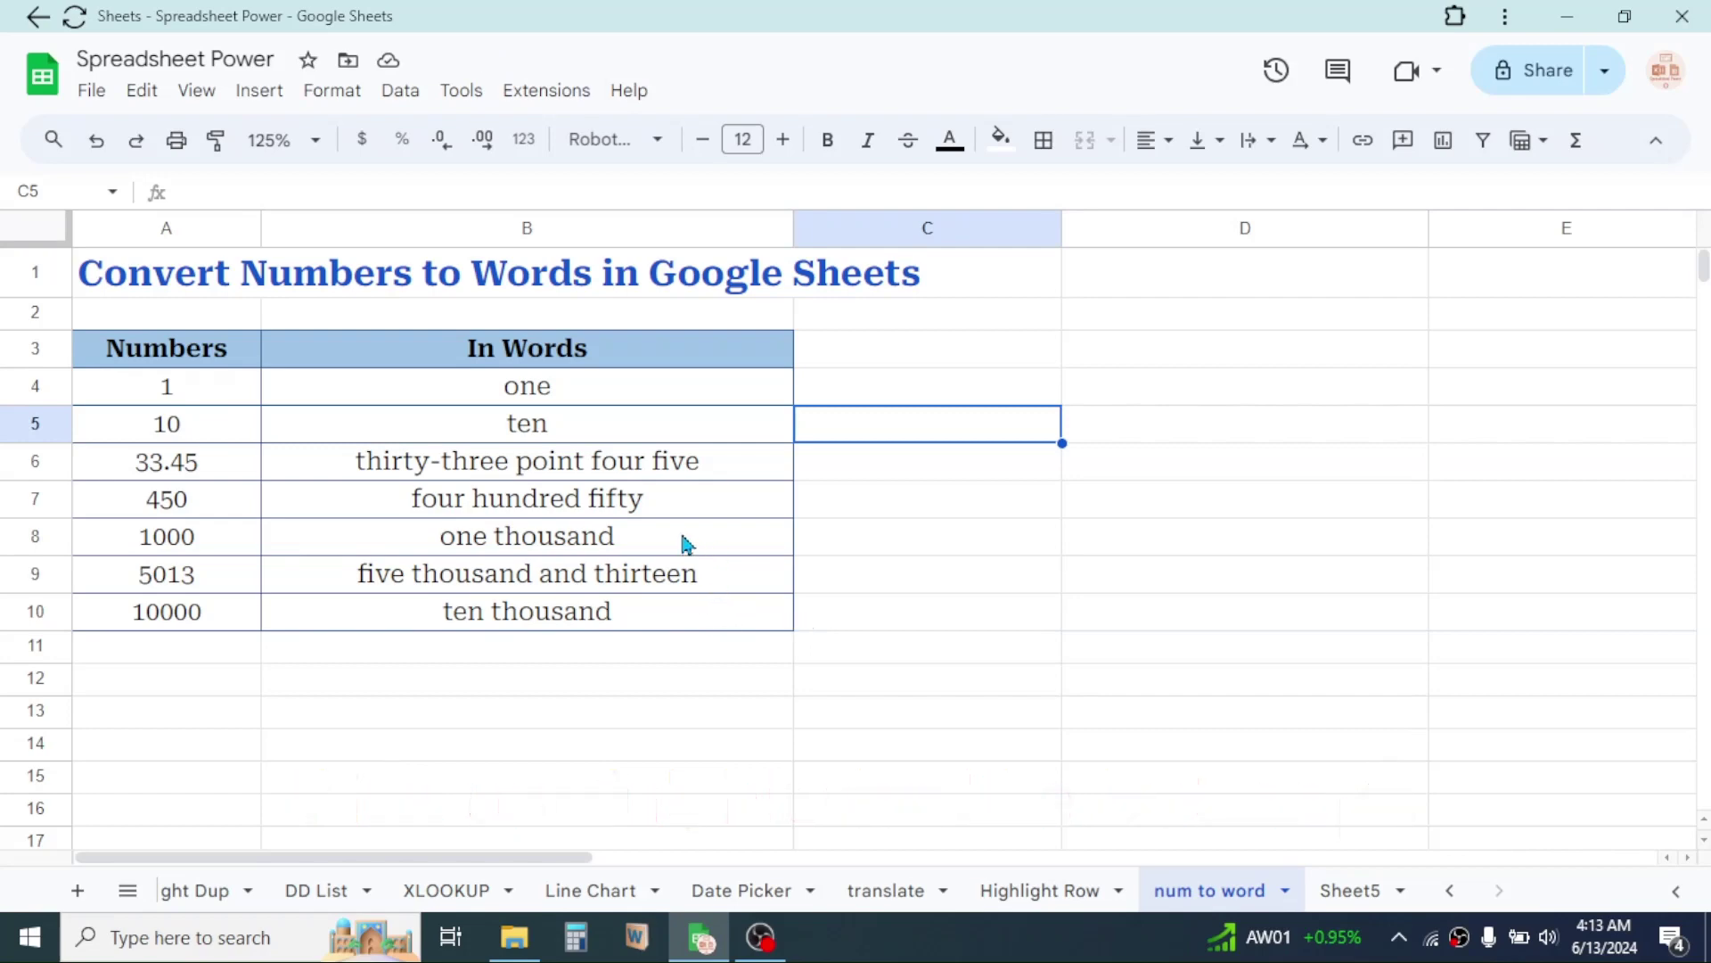
{"action": "key", "text": "Down"}
{"action": "key", "text": "Right"}
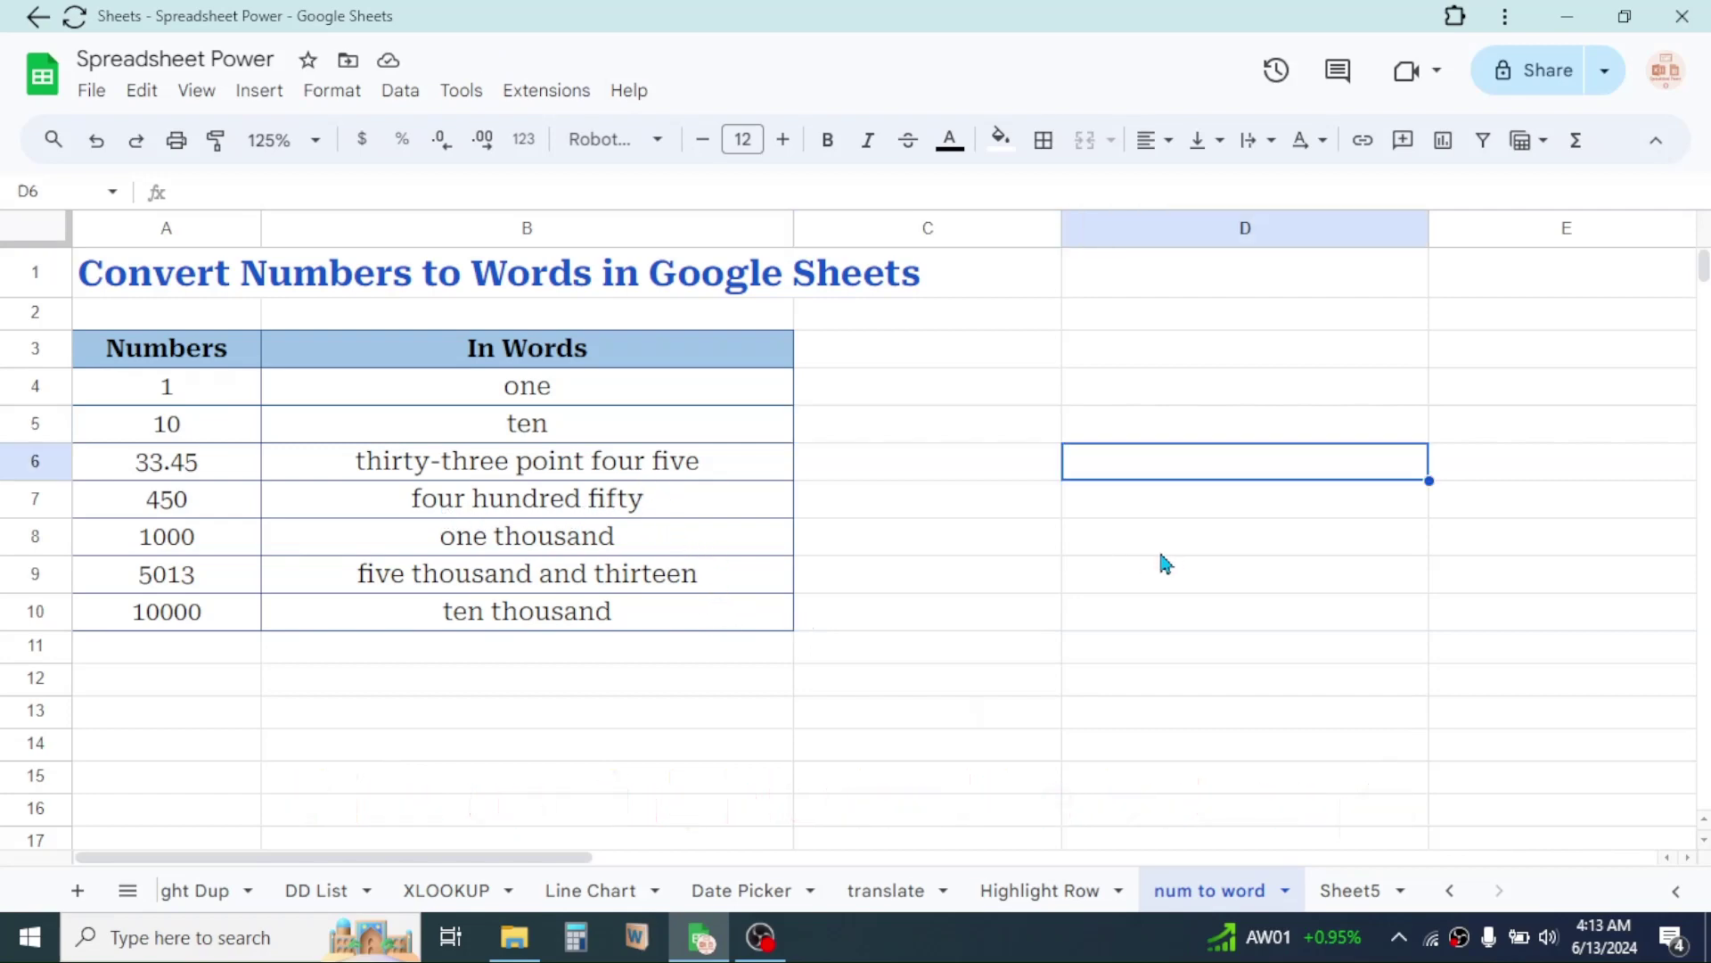